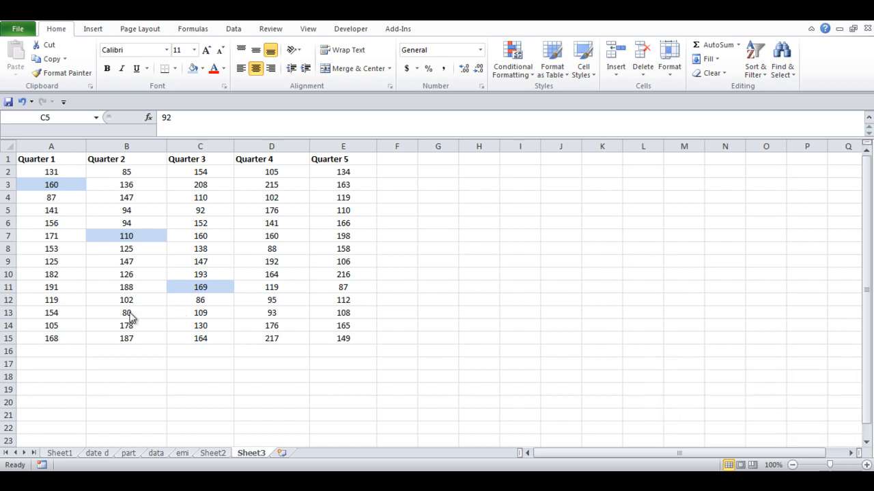
Select cell A16 below the Quarter 1 values and widen column A.
left_click(67, 352)
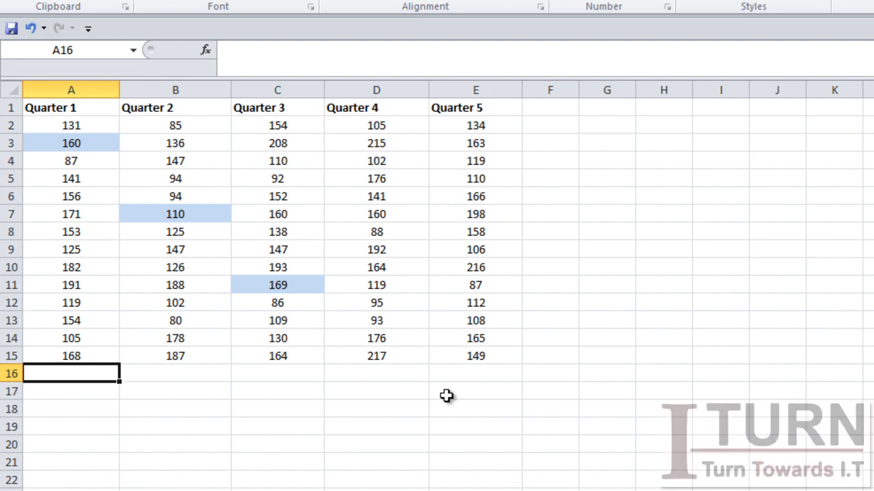
type("=")
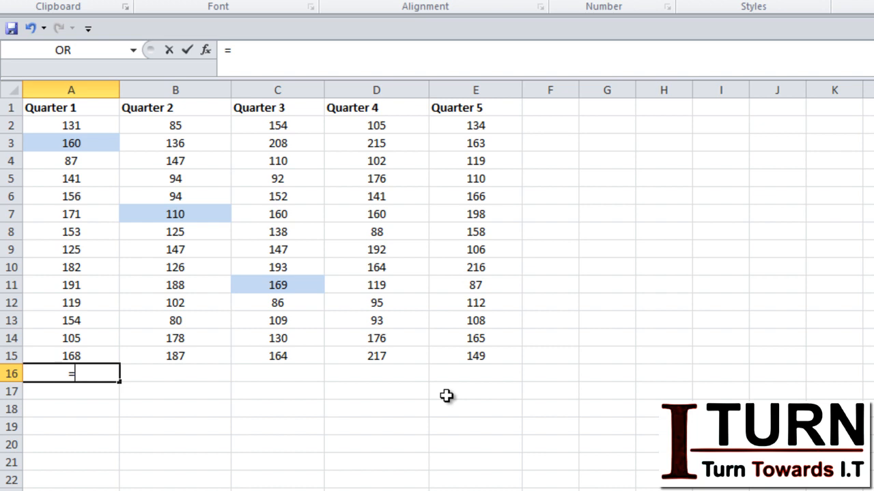
key("Escape")
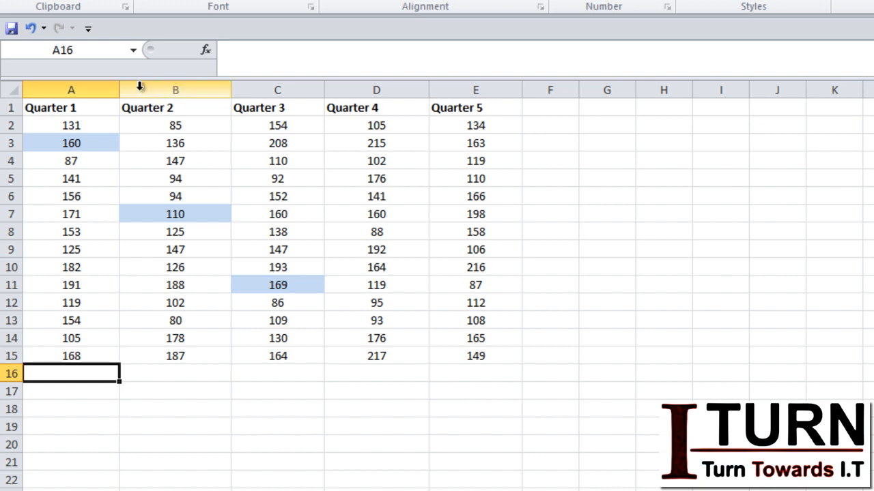
left_click_drag(119, 89, 166, 90)
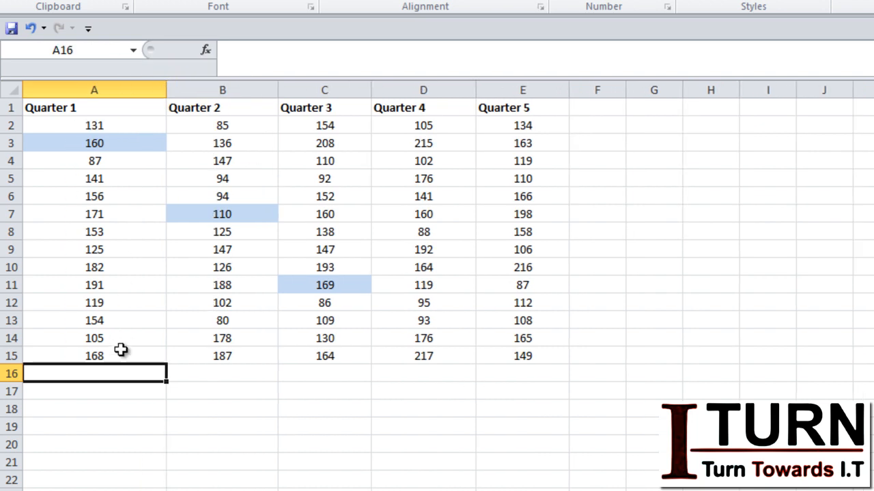
Start a formula in cell A16 and insert the SUM function from the suggested functions.
type("=")
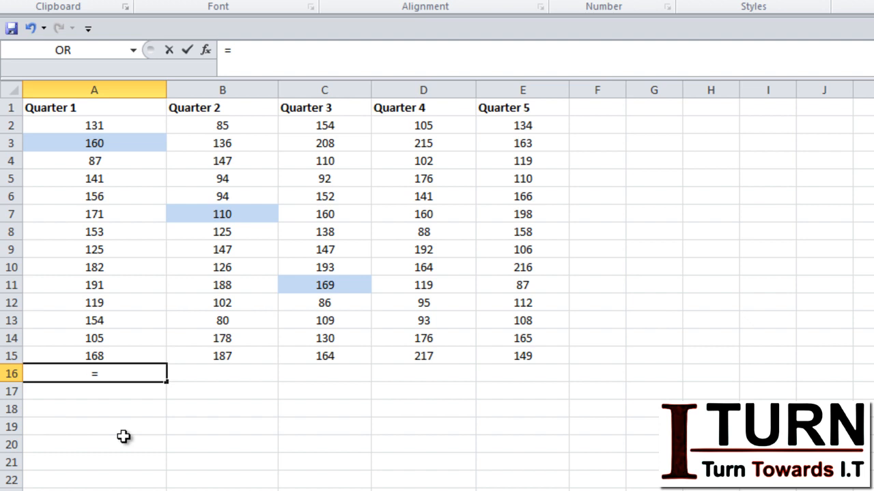
type("s")
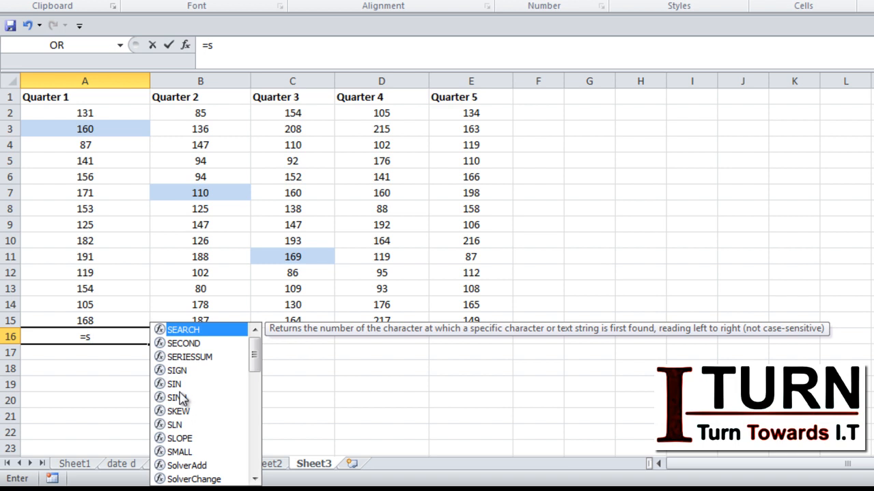
type("u")
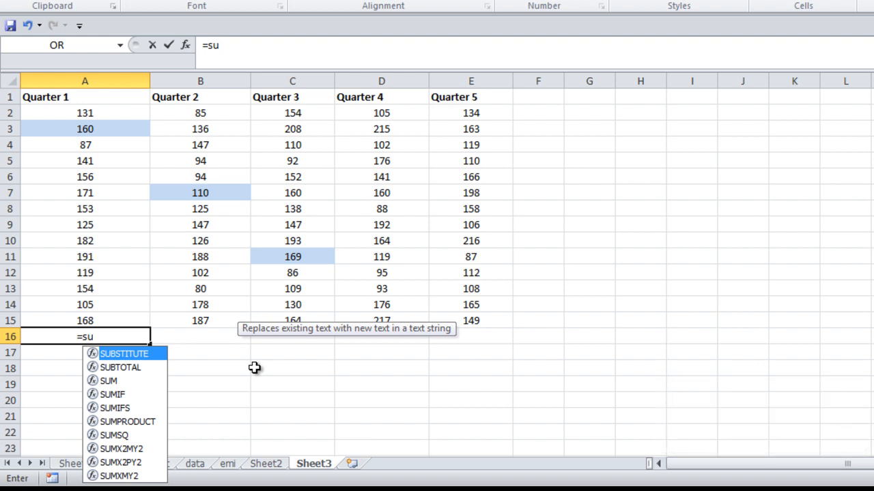
key("Down")
key("Down")
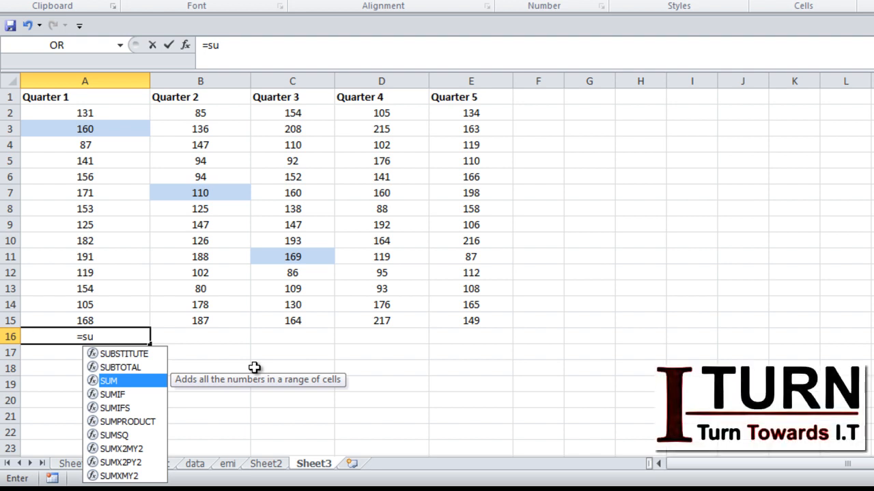
type("n")
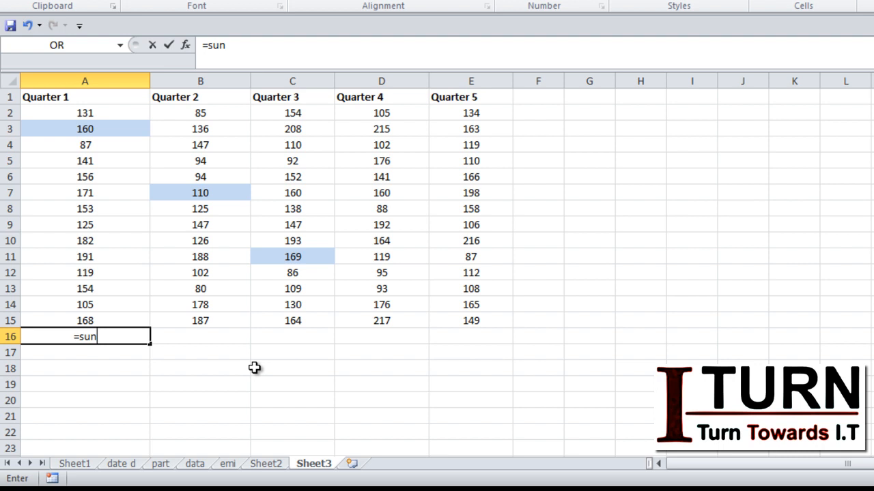
key("BackSpace")
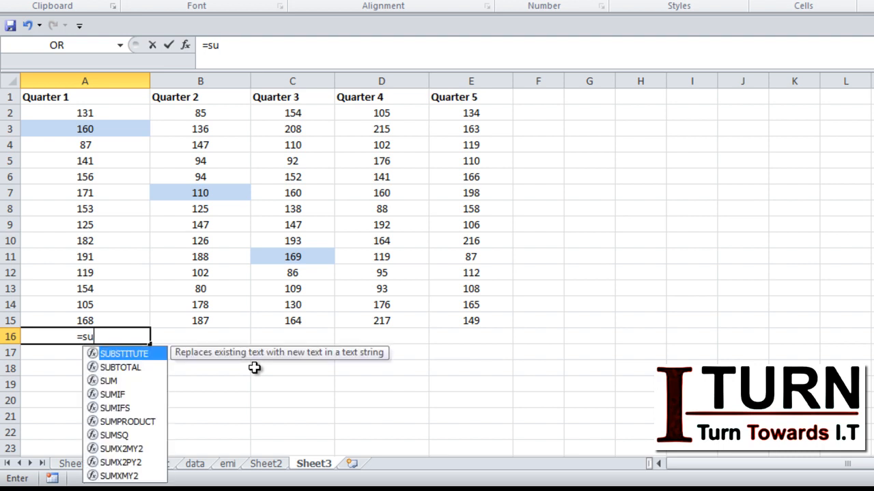
key("Down")
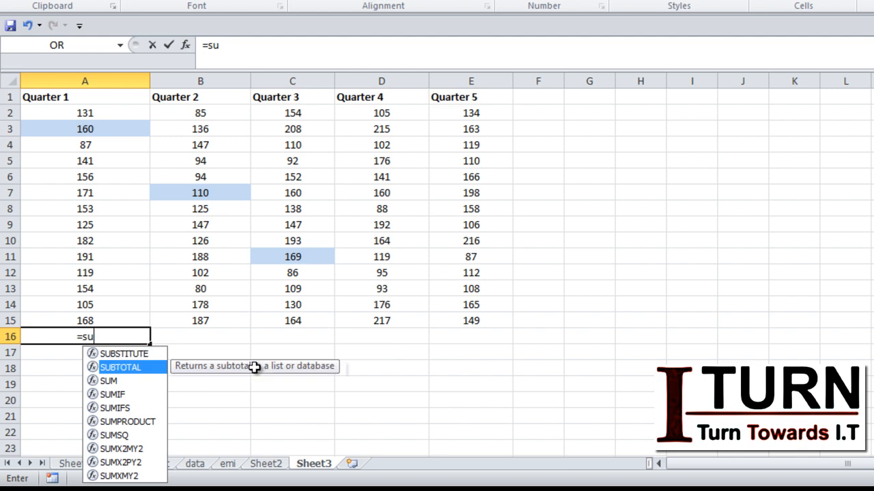
key("Down")
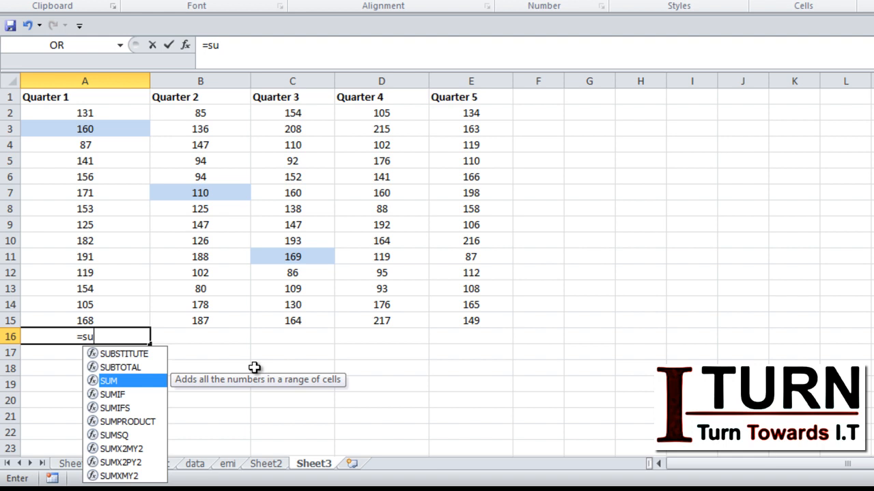
key("Tab")
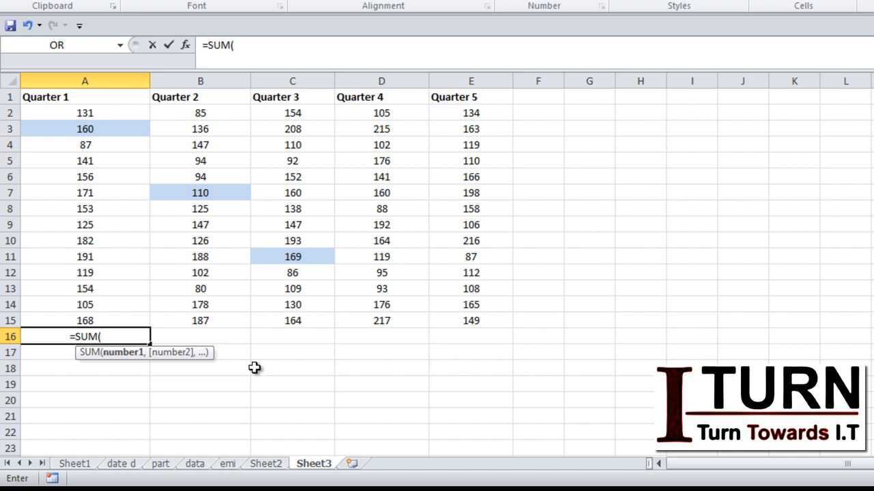
Complete the SUM formula in A16 with cells A10 and A13 as two separate arguments.
left_click(89, 242)
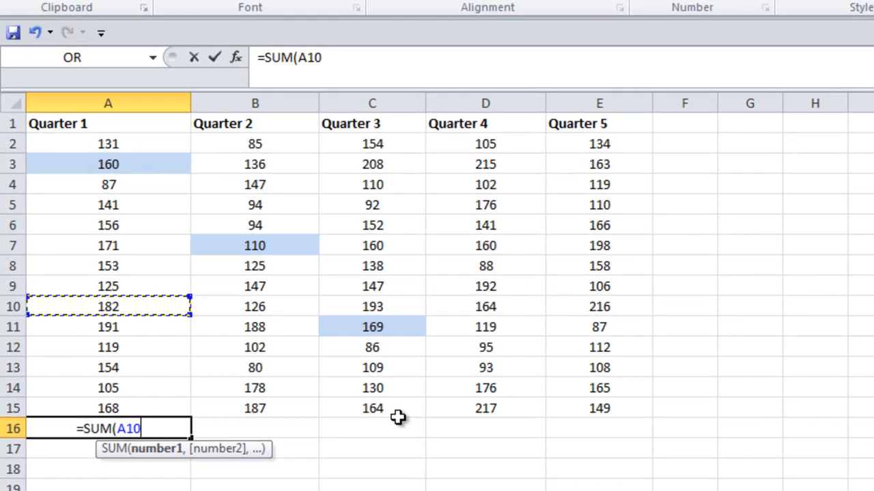
type(",")
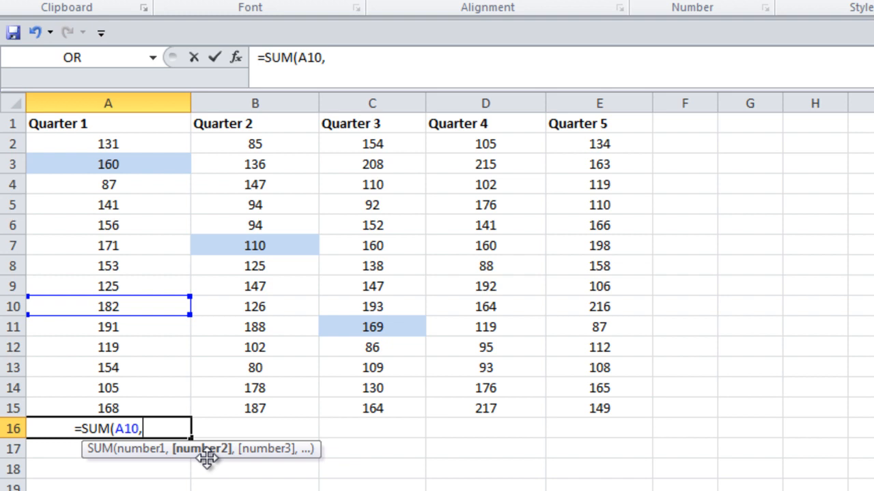
left_click(109, 368)
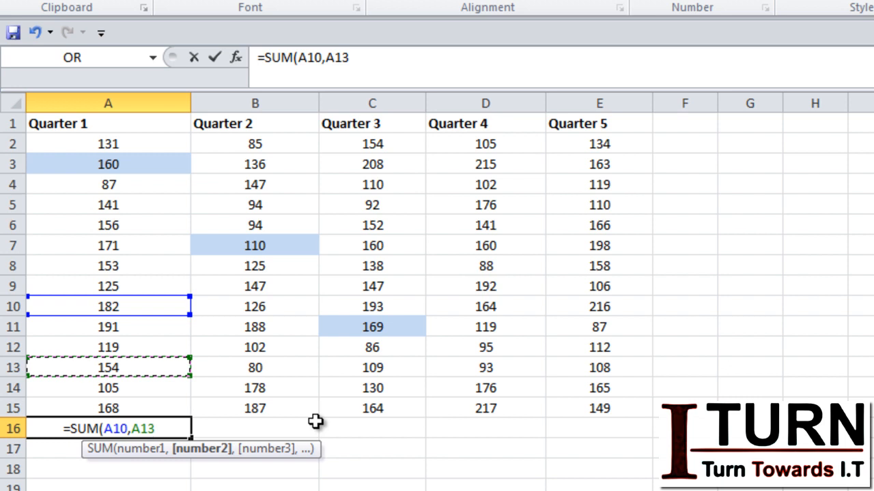
type(")")
key("Return")
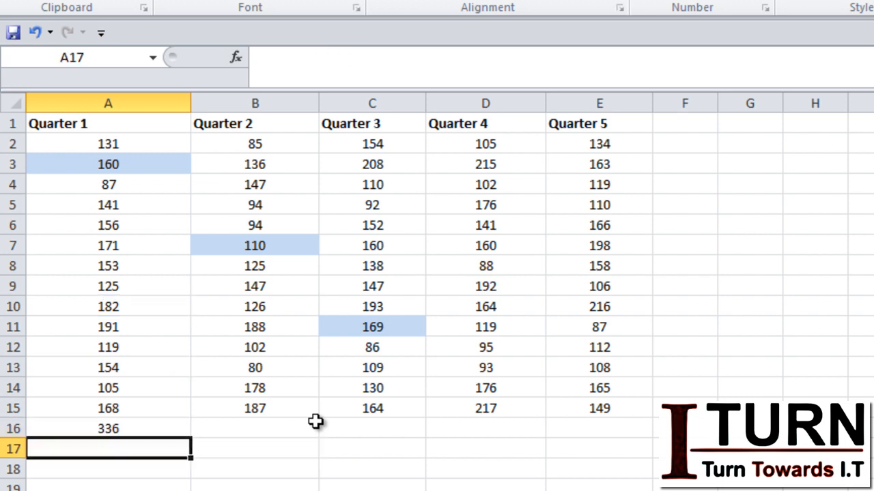
Replace the formula in cell A16 with =SUM(A13), using a single cell as the argument.
left_click(150, 428)
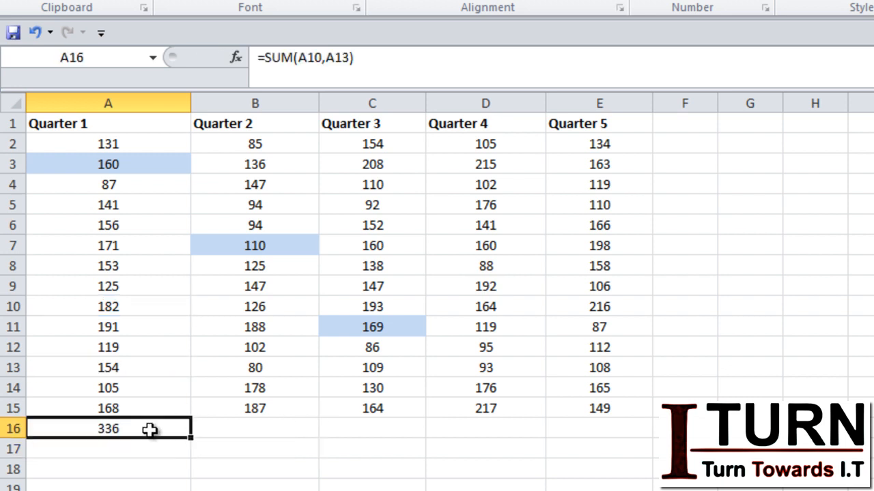
type("=sum")
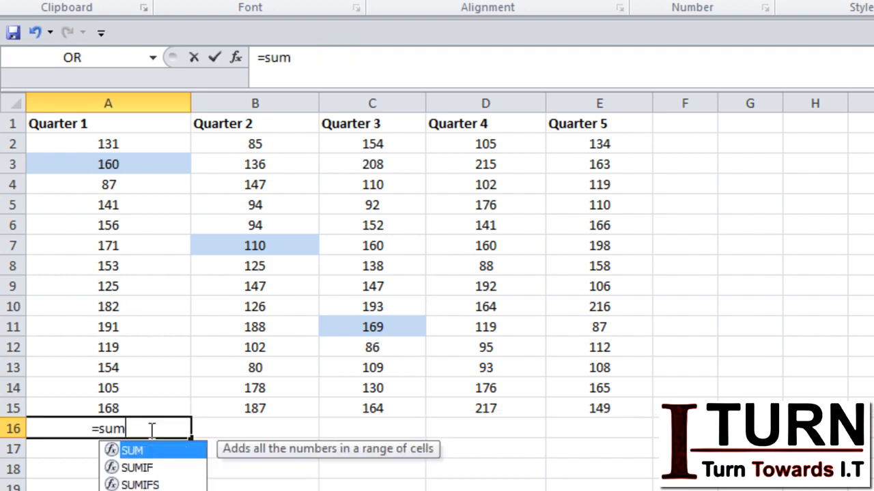
key("Tab")
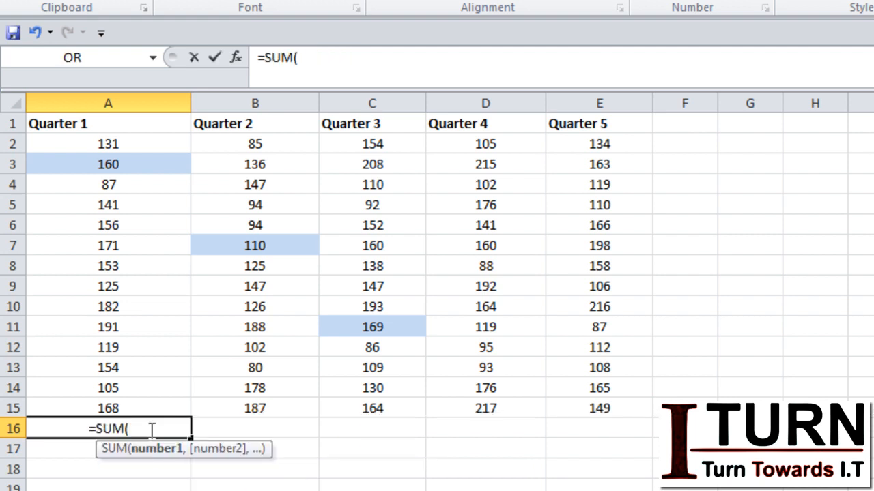
left_click(128, 368)
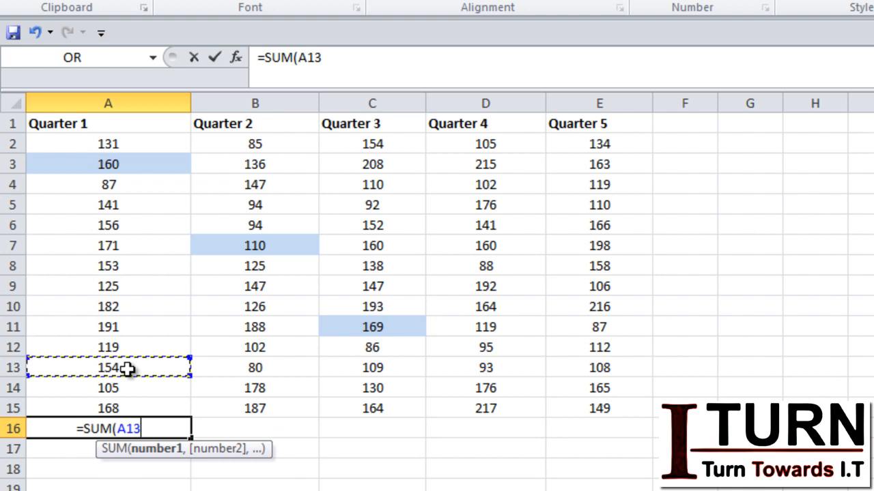
type(")")
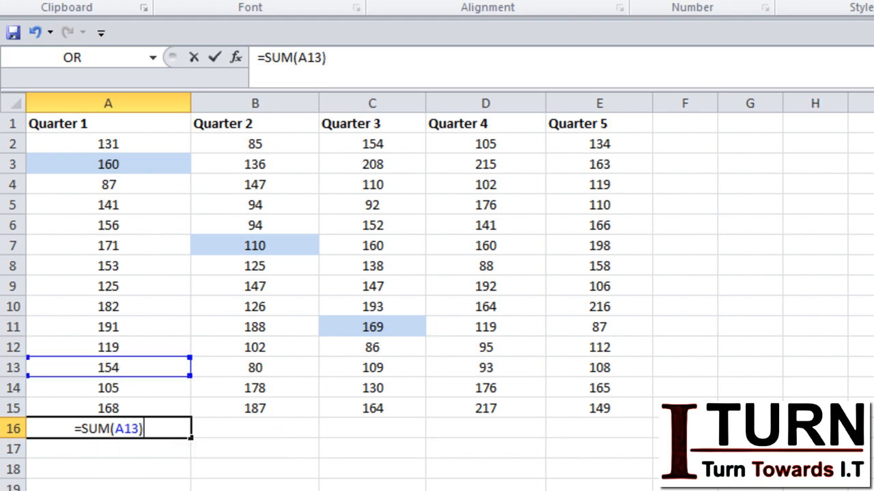
key("Return")
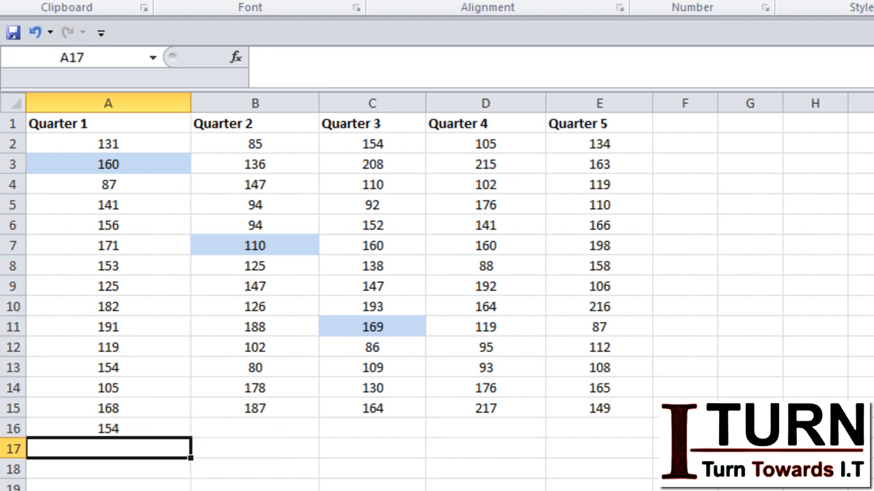
Try to enter =SUM() without any arguments in cell A16, and discard the edit.
left_click(127, 426)
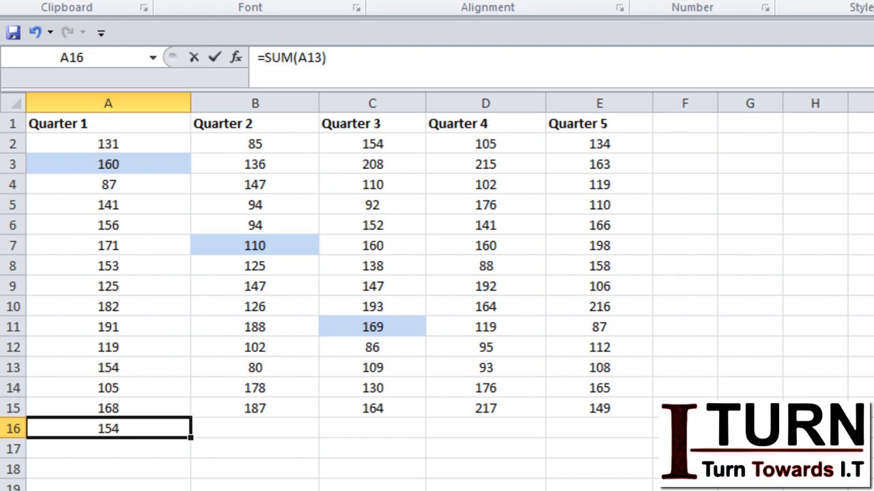
type("=sum")
key("Tab")
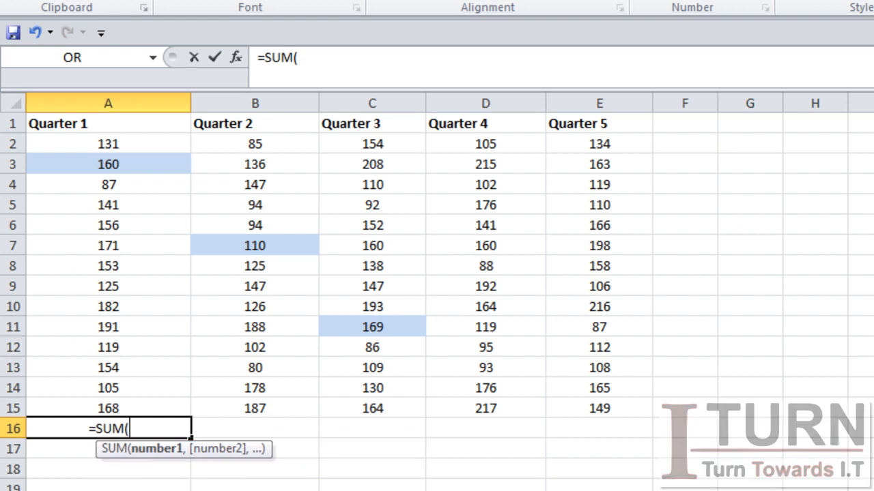
type(")")
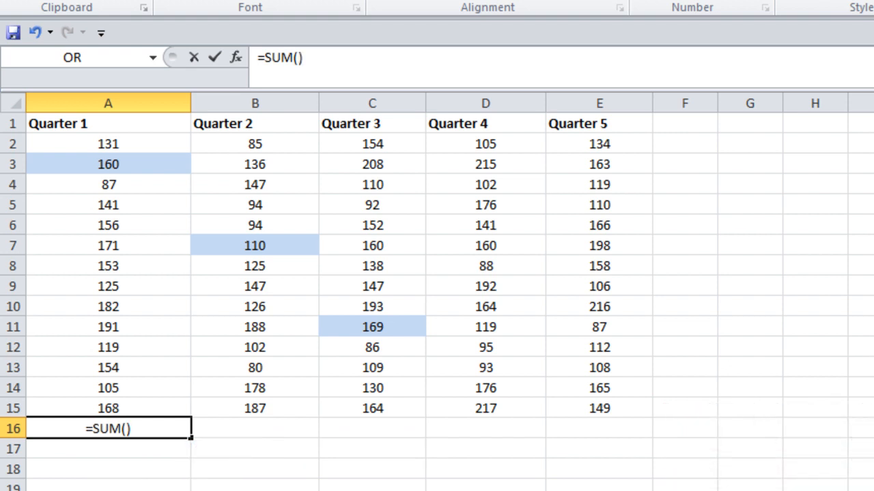
key("Return")
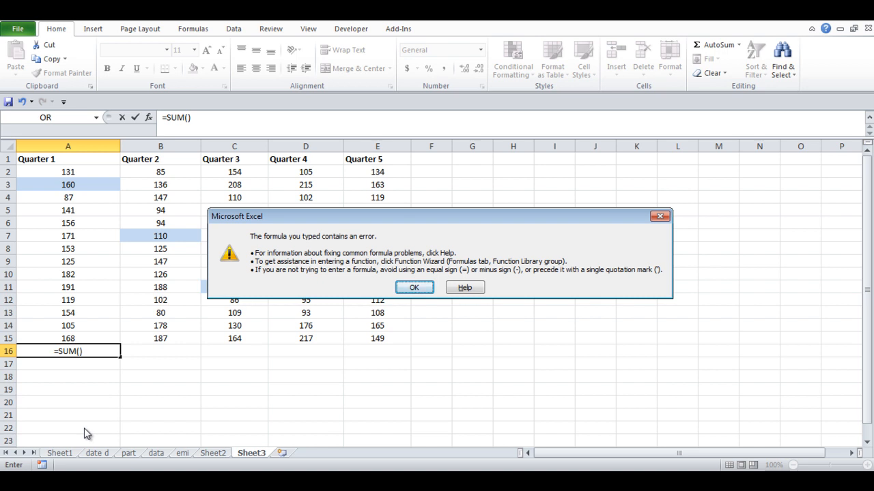
key("Return")
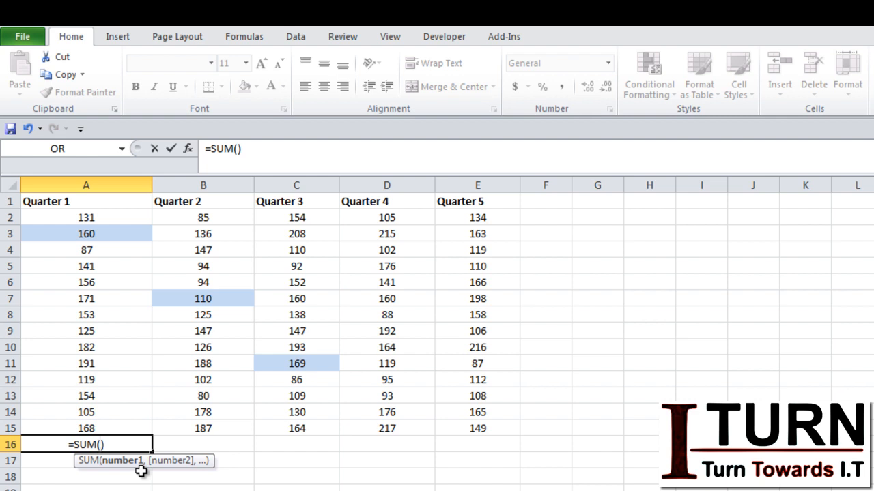
key("Delete")
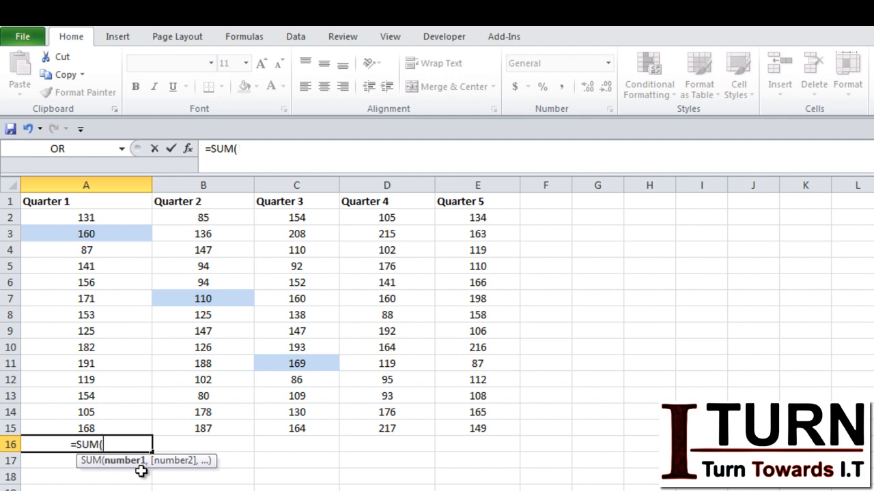
key("Escape")
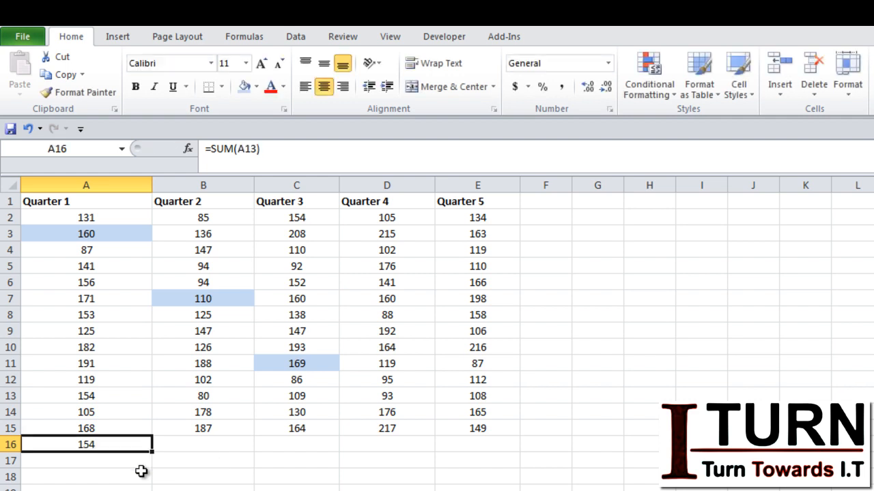
Clear cell A16 and enter =SUM(A2:A15) to total the Quarter 1 column.
key("Delete")
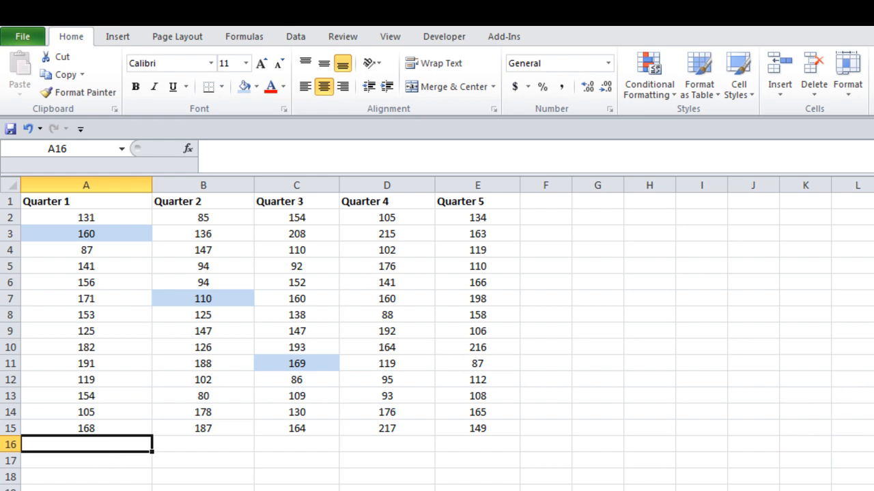
type("=sum")
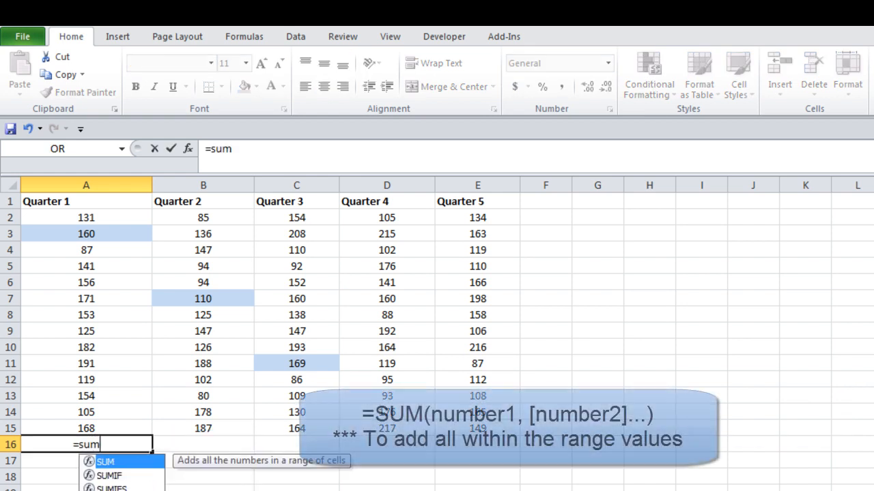
key("Tab")
left_click_drag(107, 218, 111, 429)
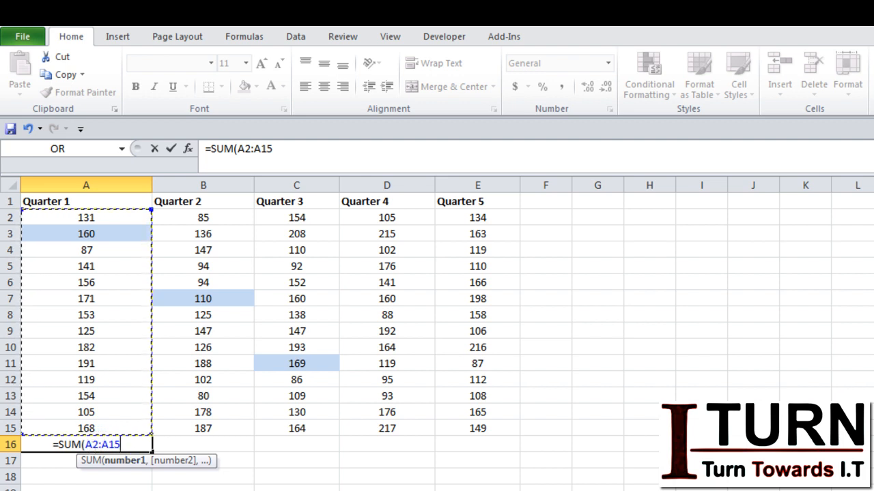
type(")")
key("Return")
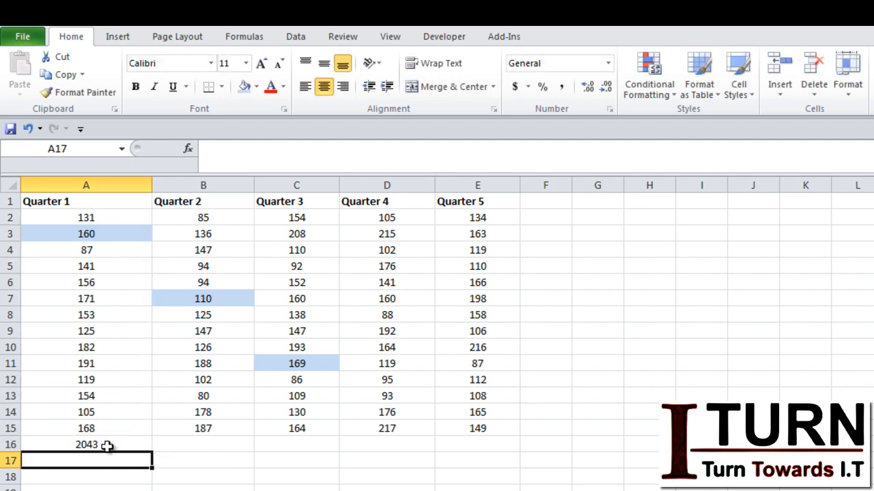
left_click(107, 447)
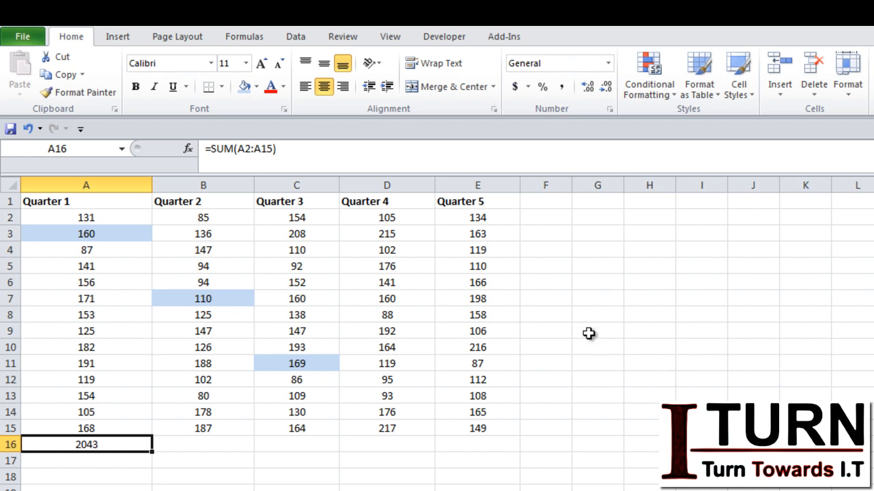
Widen column F beside the quarterly data and select cell F7.
left_click_drag(572, 183, 637, 194)
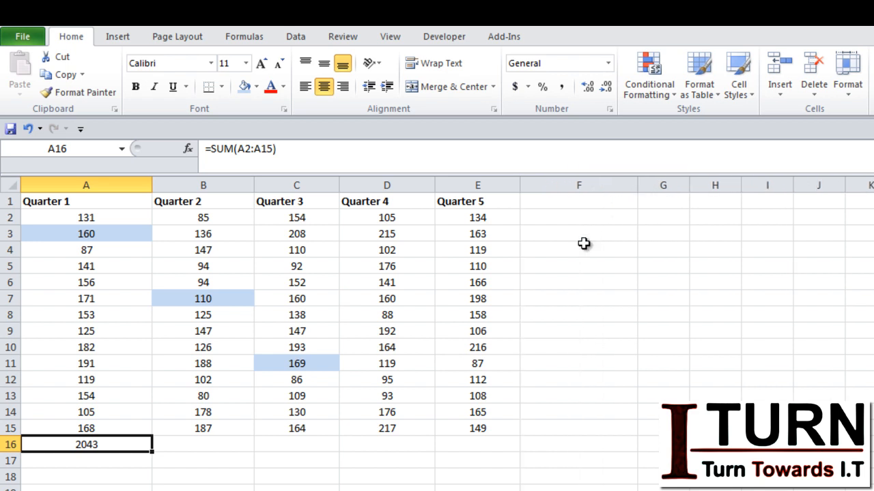
left_click(572, 305)
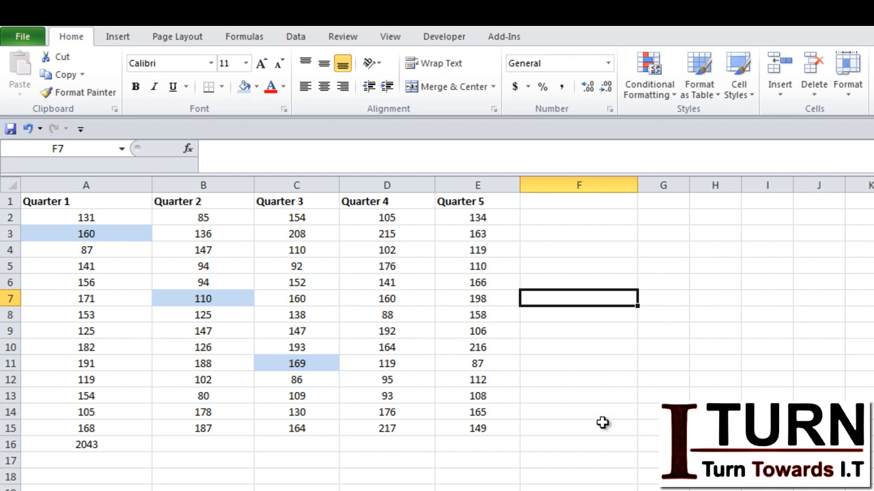
type("=")
left_click(99, 234)
type("+")
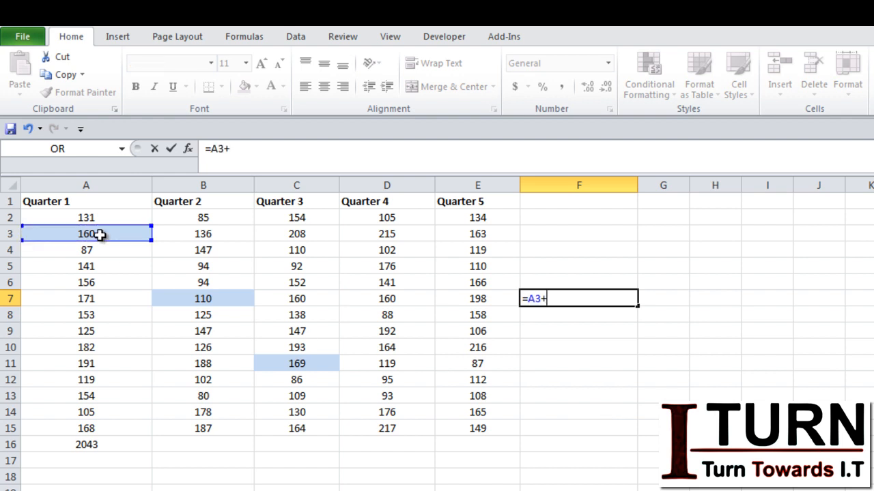
left_click(178, 300)
type("+")
left_click(275, 364)
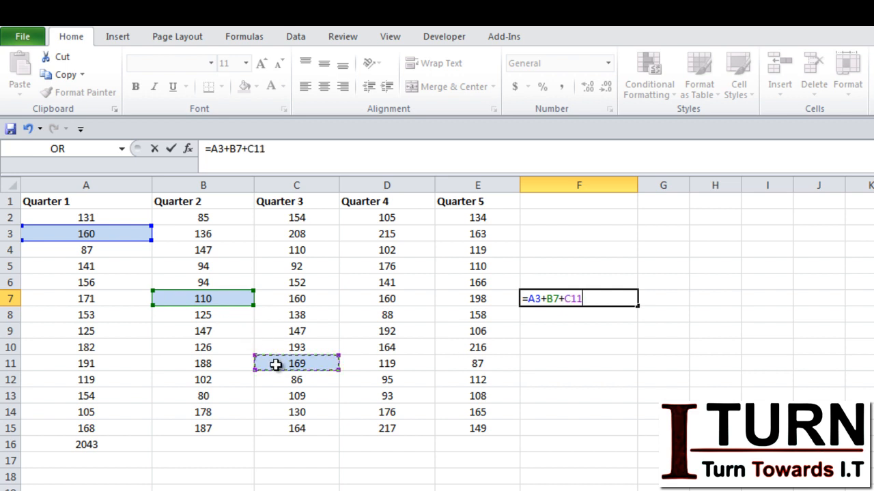
key("Escape")
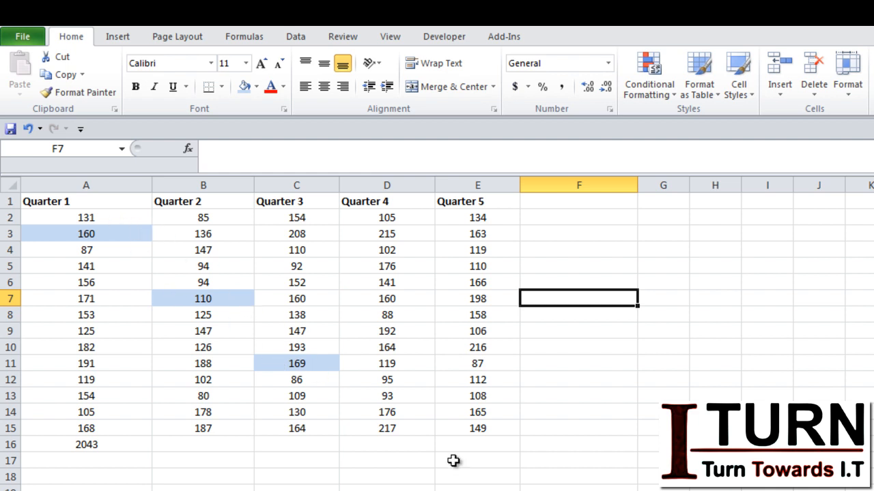
Enter the formula =A3+B7+C11 in cell F7 to add the three shaded cells with plus operators.
type("=")
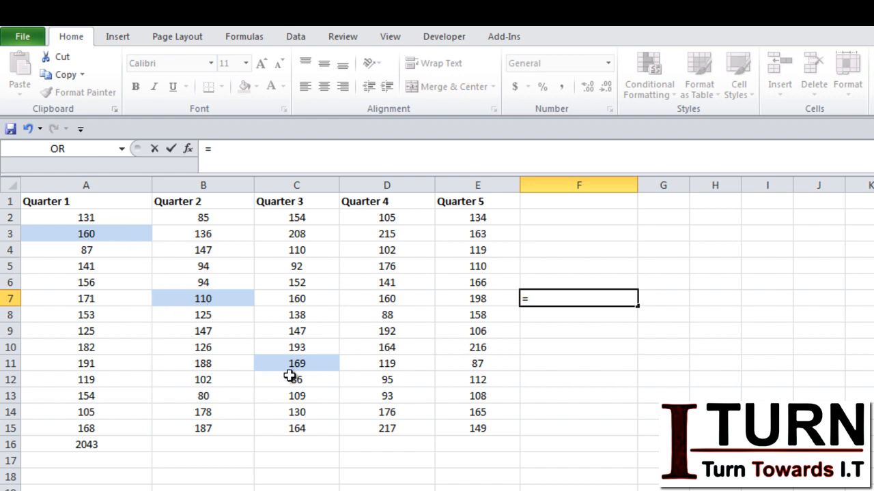
left_click(107, 237)
type("+")
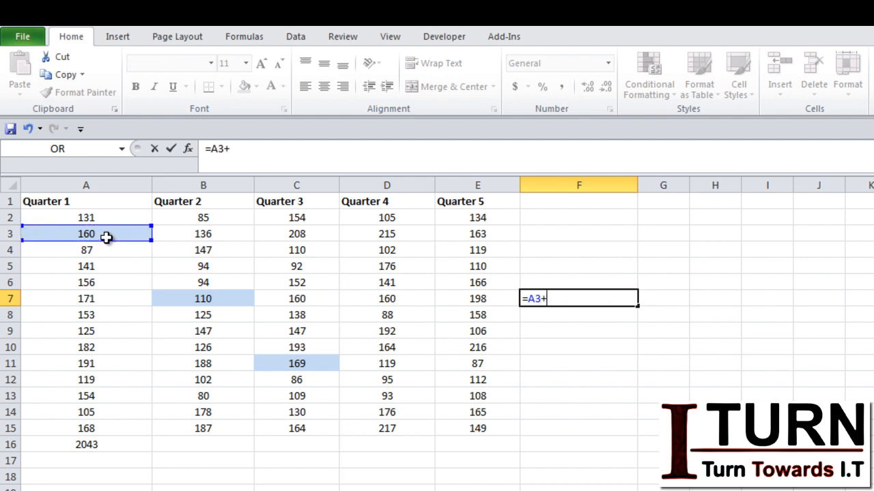
left_click(170, 298)
type("+")
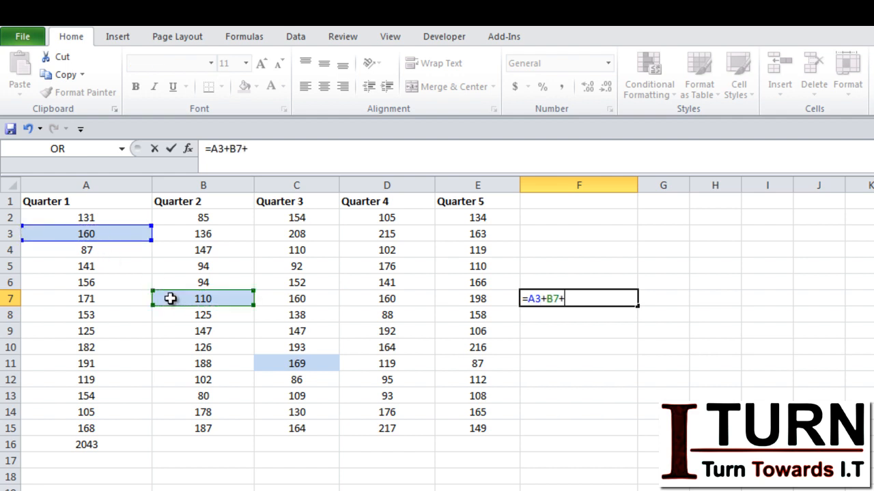
left_click(280, 362)
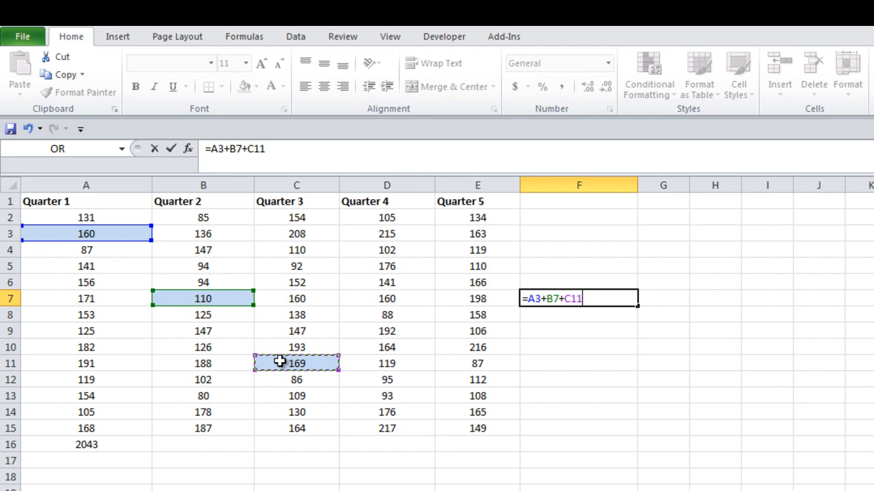
key("Return")
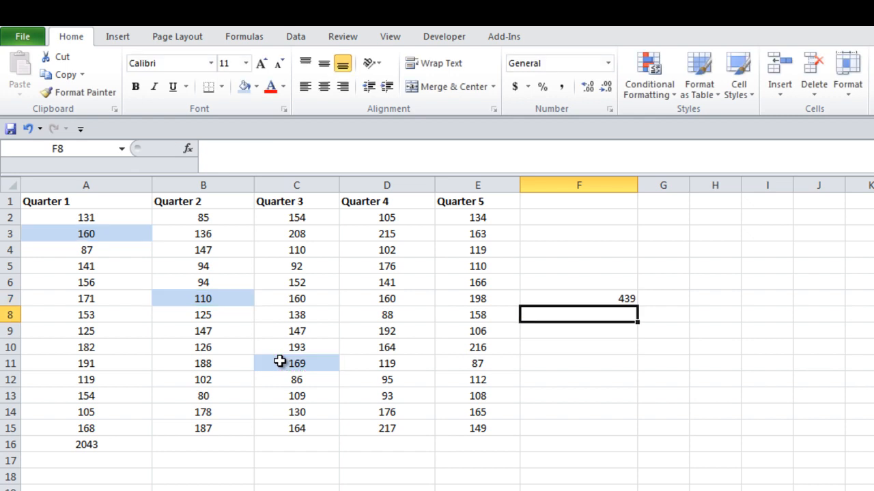
Enter =SUM(A3,B7,C11) in cell F10 to total the same three shaded cells, and select the finished formula cell.
left_click(606, 346)
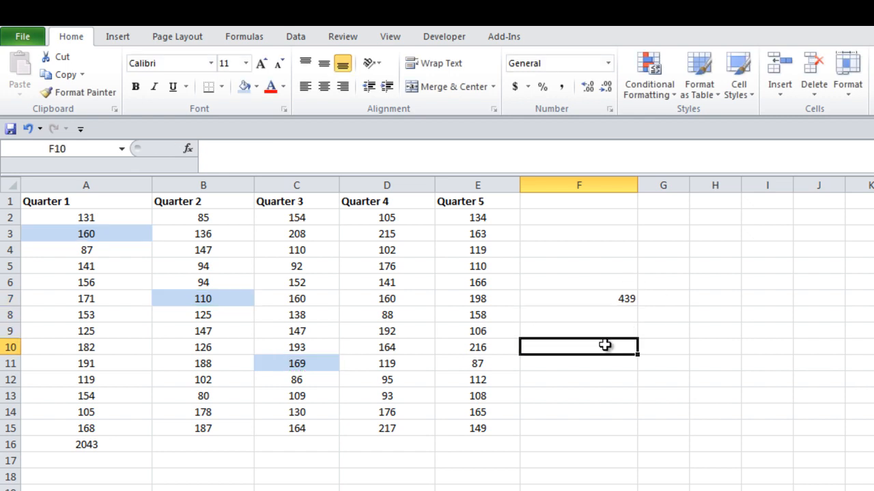
type("=SUM(")
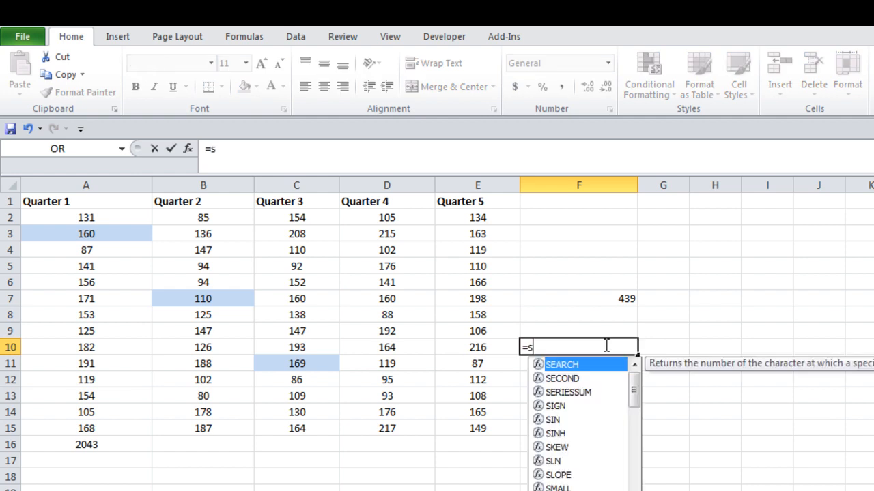
left_click(130, 236)
type(",")
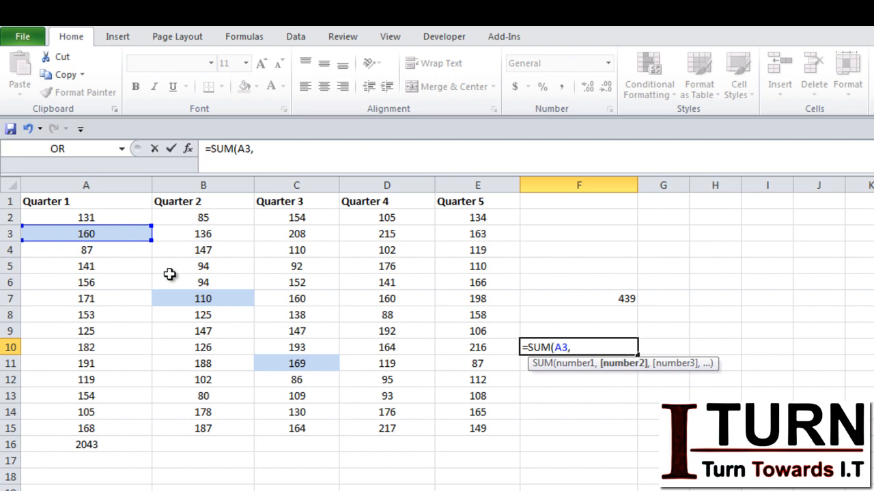
left_click(179, 299)
type(",")
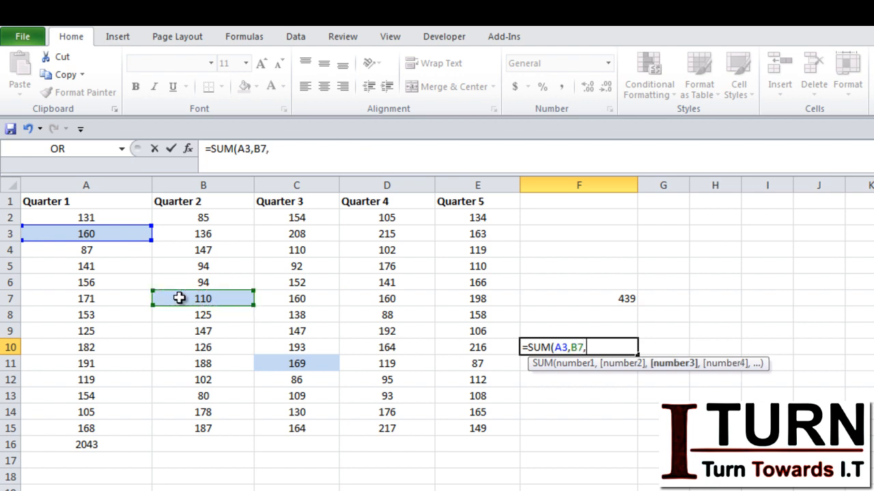
left_click(267, 363)
type(")")
key("Return")
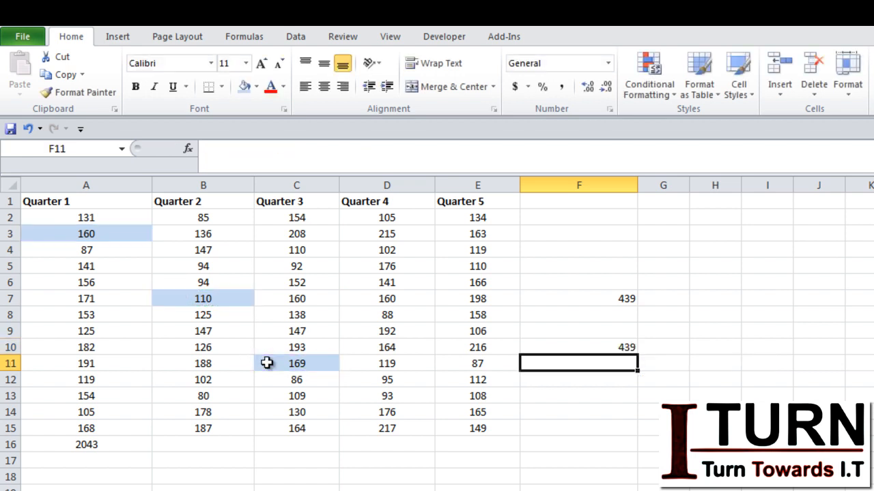
left_click(628, 348)
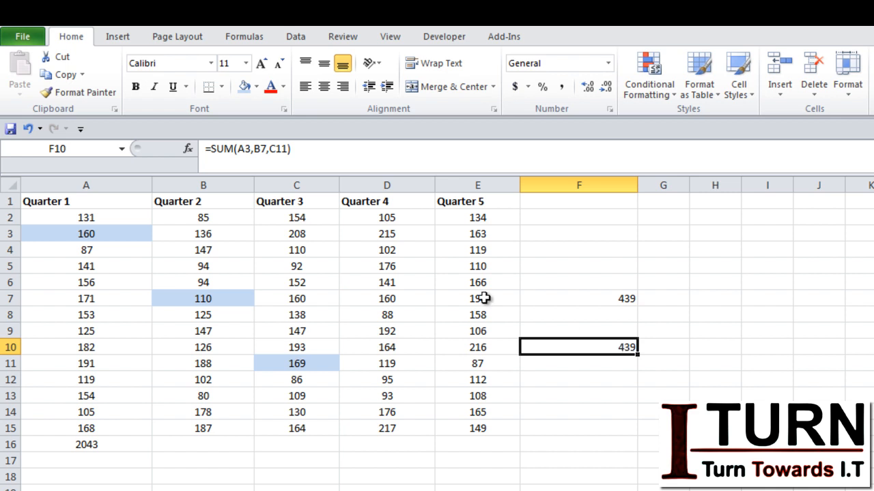
Replace the value in cell A3 with the text NA and compare its effect on the formulas in F7 and F10.
left_click(111, 237)
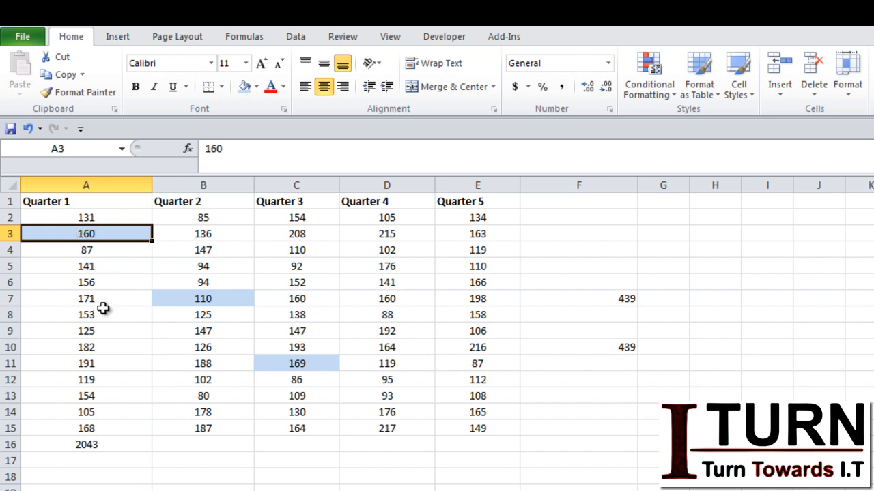
type("NA")
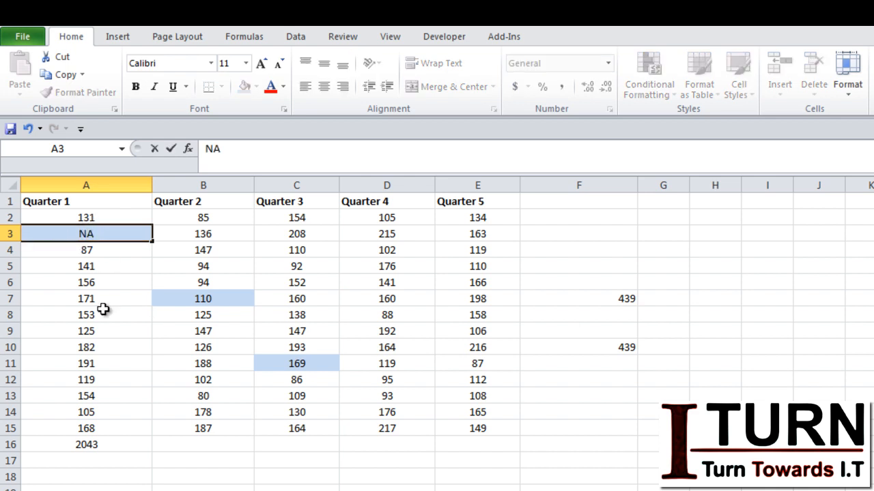
key("Return")
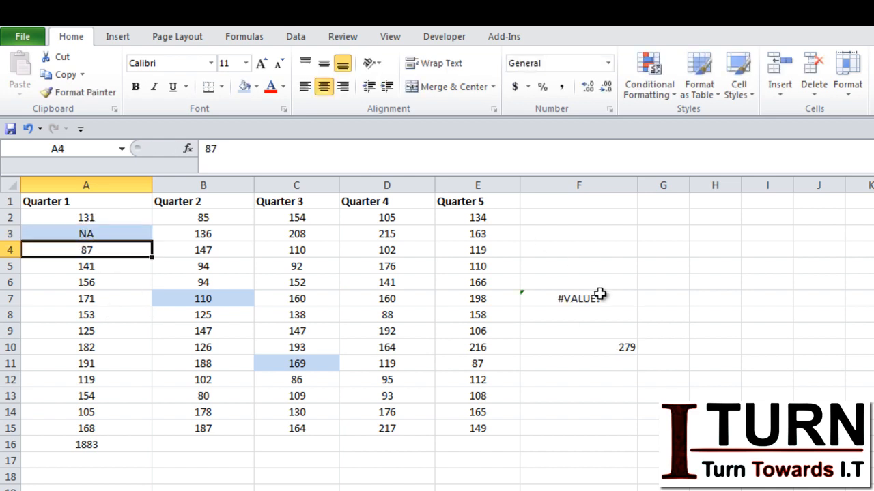
left_click(599, 295)
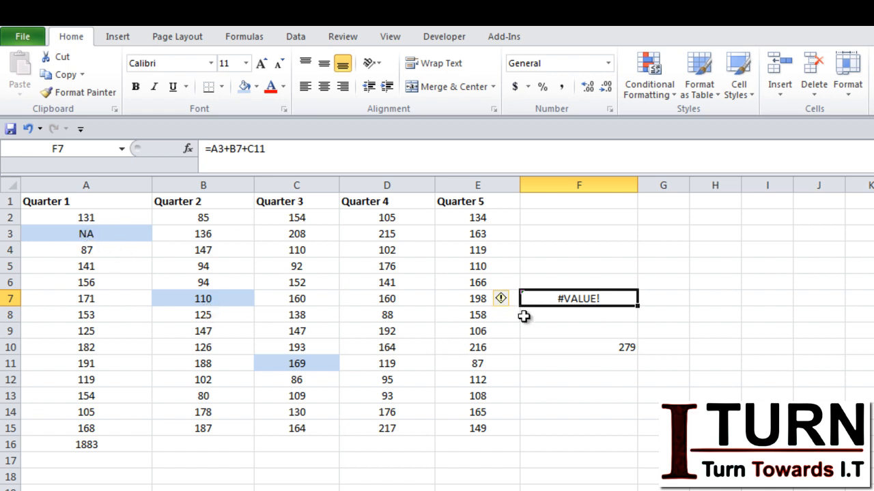
left_click(555, 345)
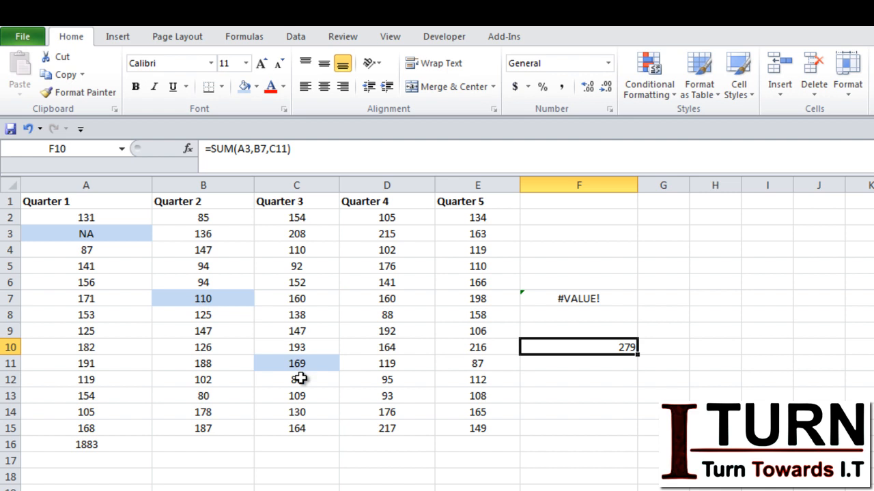
Undo the NA entry in cell A3 and clear the contents of cells F7:F11.
left_click(570, 298)
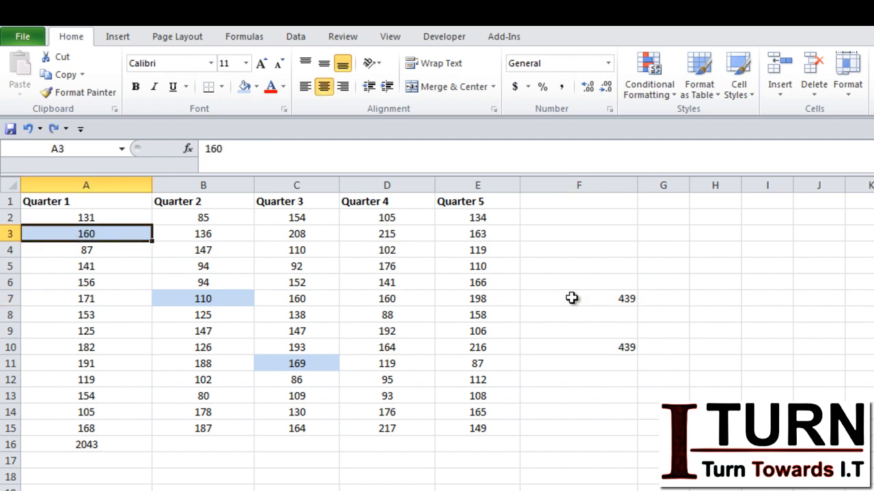
left_click_drag(572, 298, 577, 363)
key("Delete")
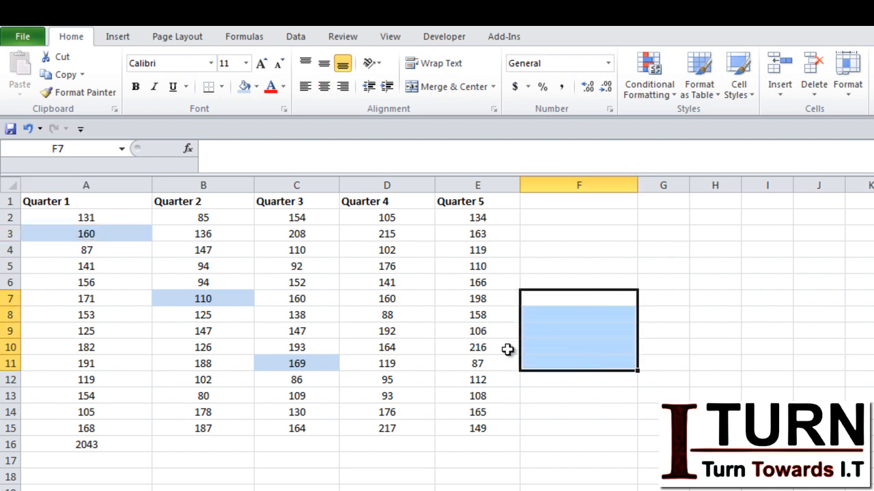
Apply the light blue fill to the ranges A3:A5, B6:B9 and C11:C13.
left_click_drag(130, 234, 123, 271)
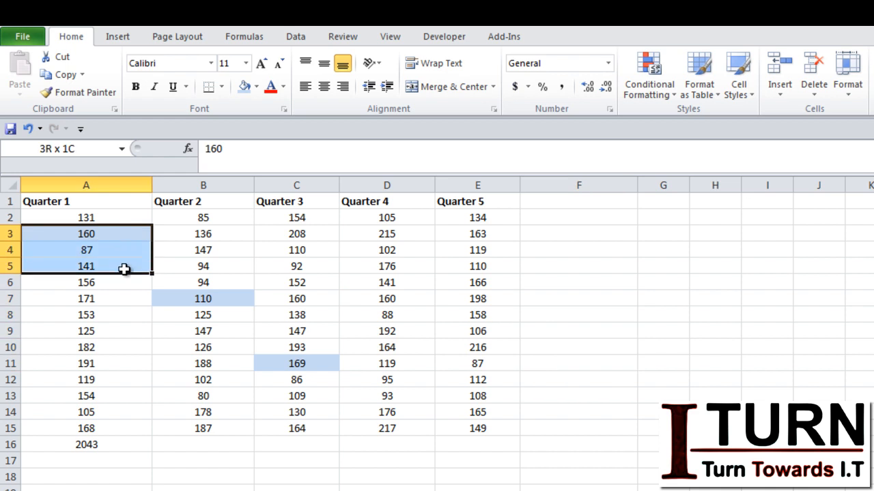
left_click(245, 87)
left_click_drag(195, 283, 196, 331)
left_click(244, 87)
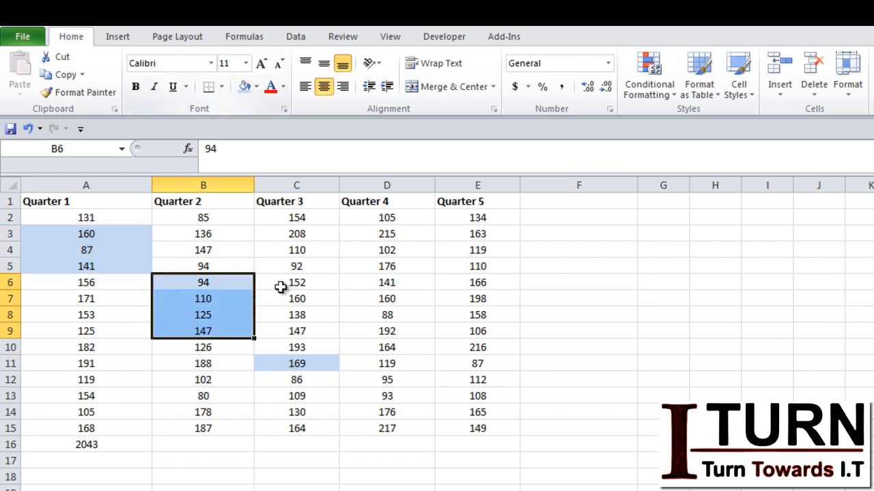
left_click_drag(301, 361, 299, 391)
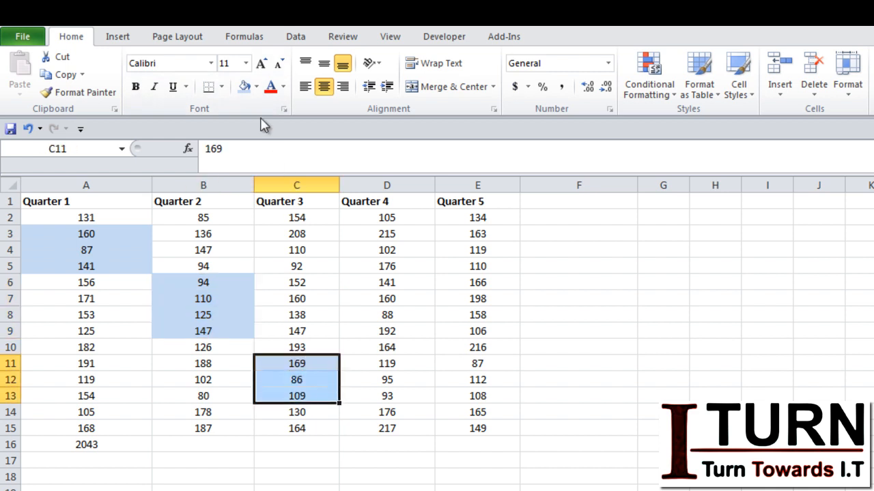
left_click(247, 91)
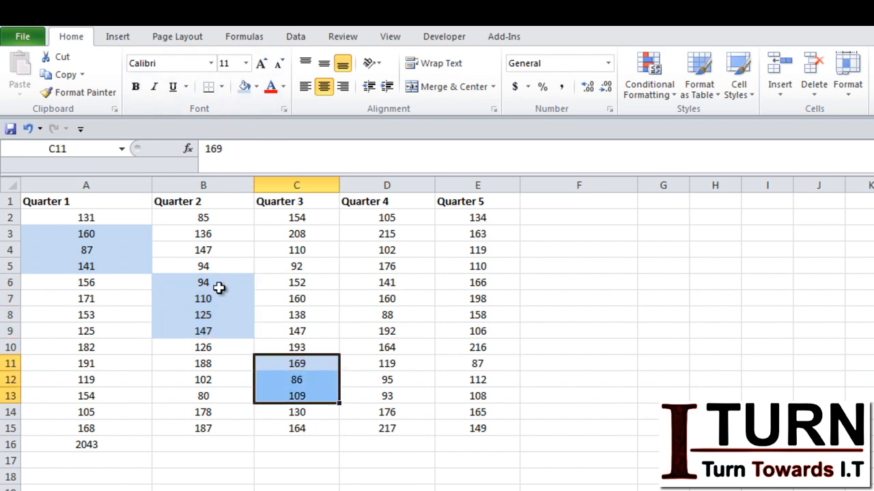
Enter =SUM(A3:A5,B6:B9,C11:C13) in cell F8 to total the three shaded ranges.
left_click(594, 313)
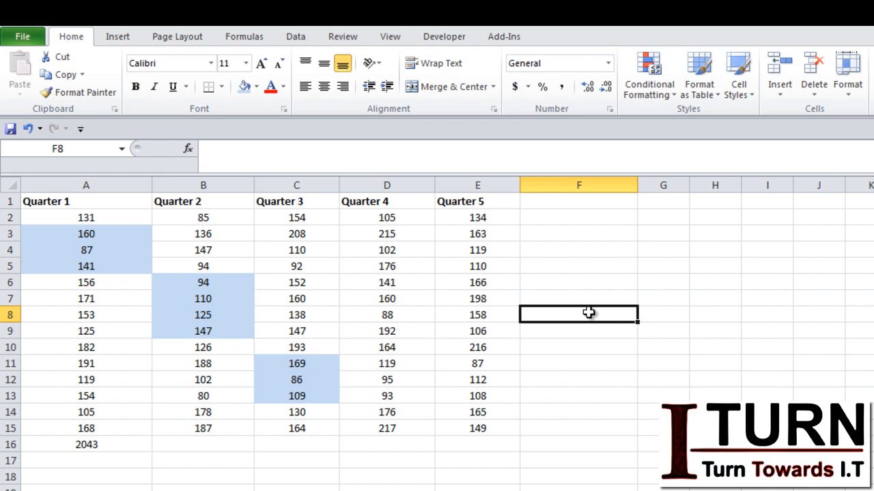
type("=sum")
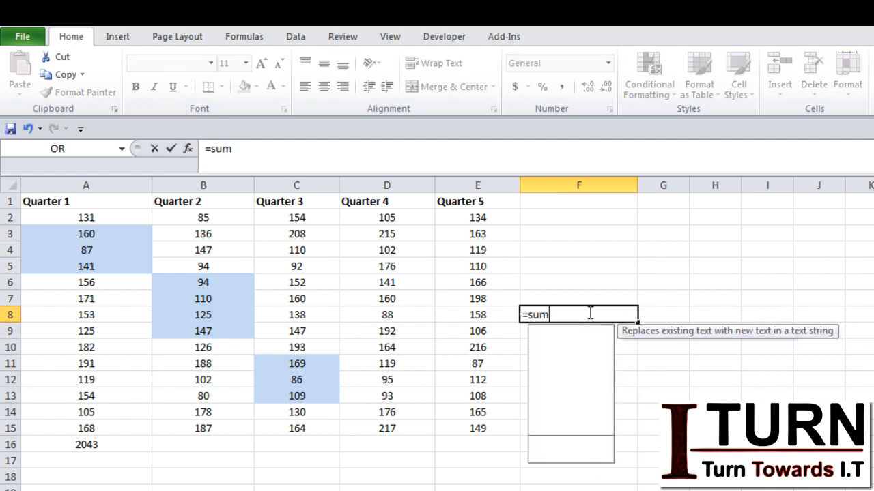
key("Tab")
left_click_drag(116, 230, 114, 266)
type(",")
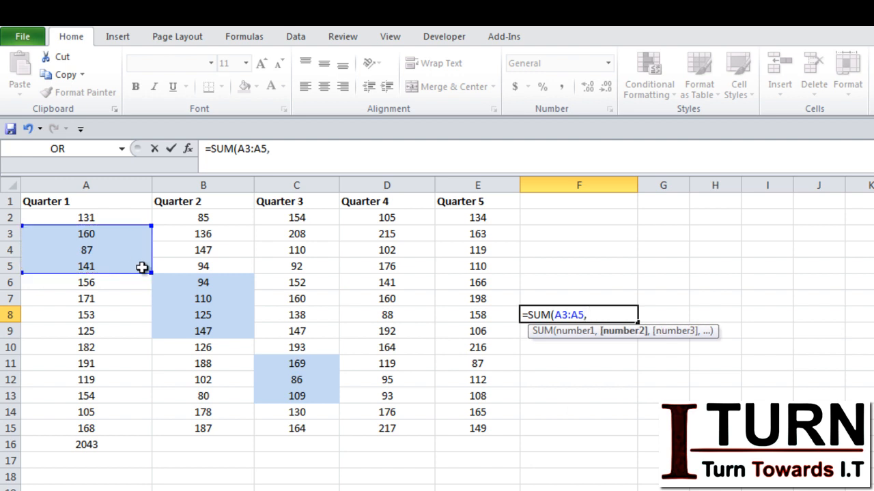
left_click(179, 284)
left_click_drag(179, 284, 181, 334)
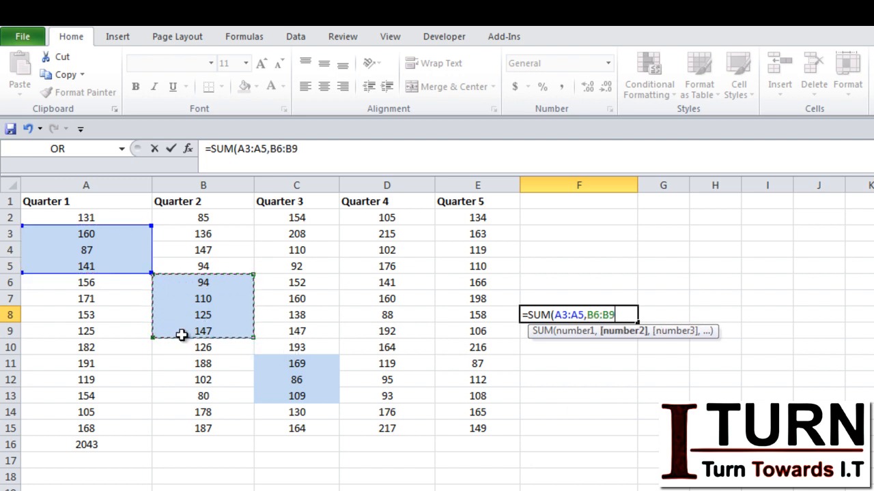
type(",")
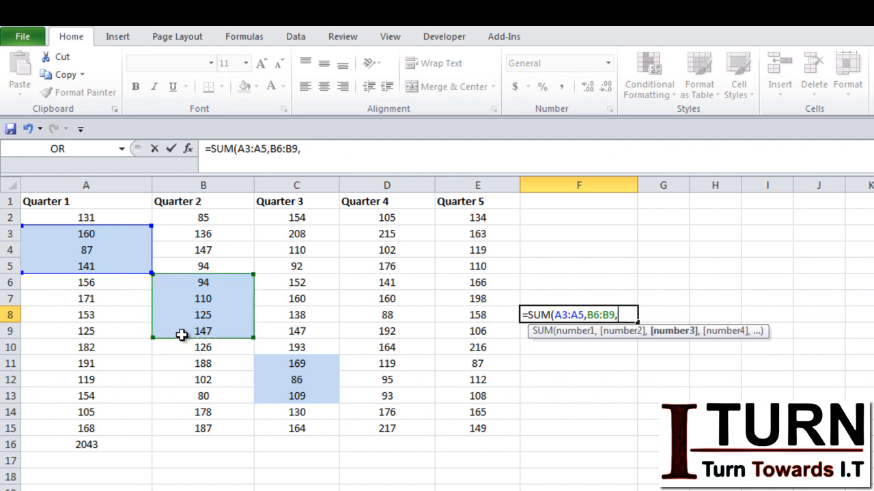
left_click_drag(283, 359, 285, 390)
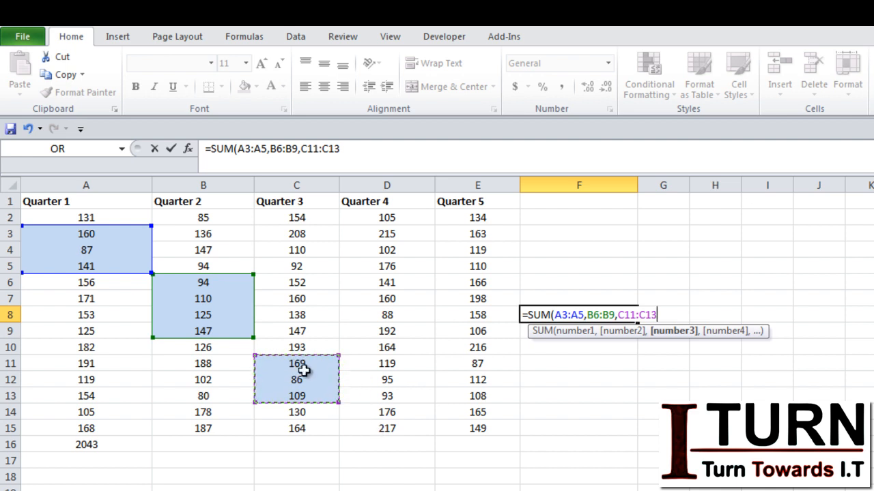
type(")")
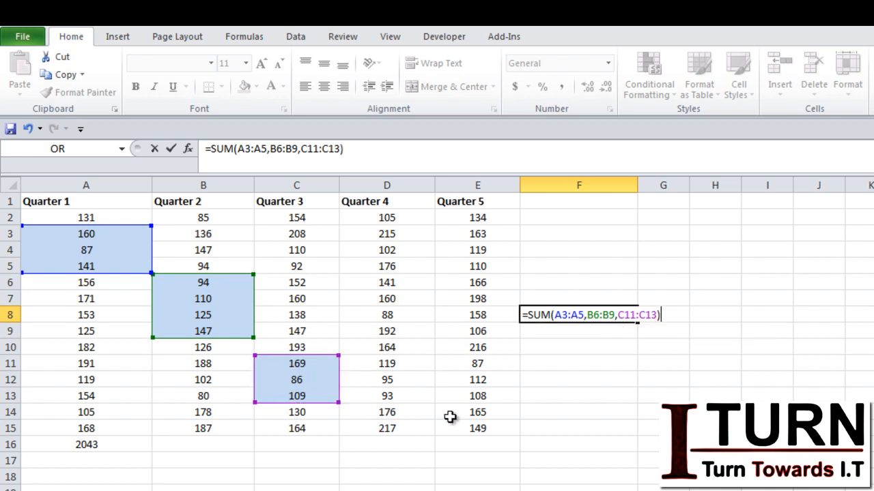
key("Return")
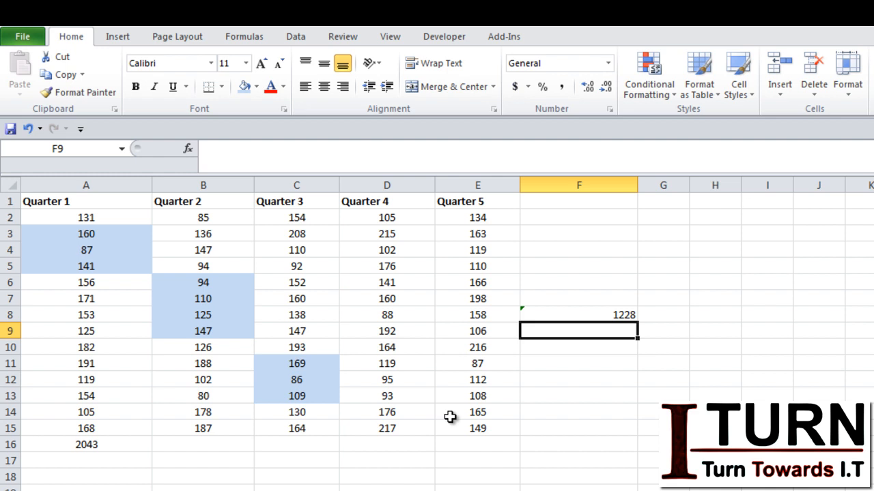
Enter =AVERAGE(B2:B15) in cell B16 to average the Quarter 2 values.
left_click(216, 446)
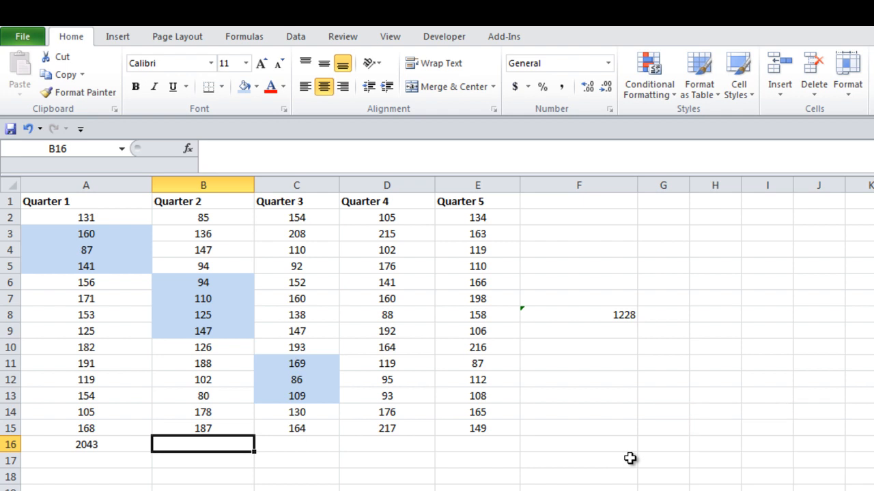
type("=av")
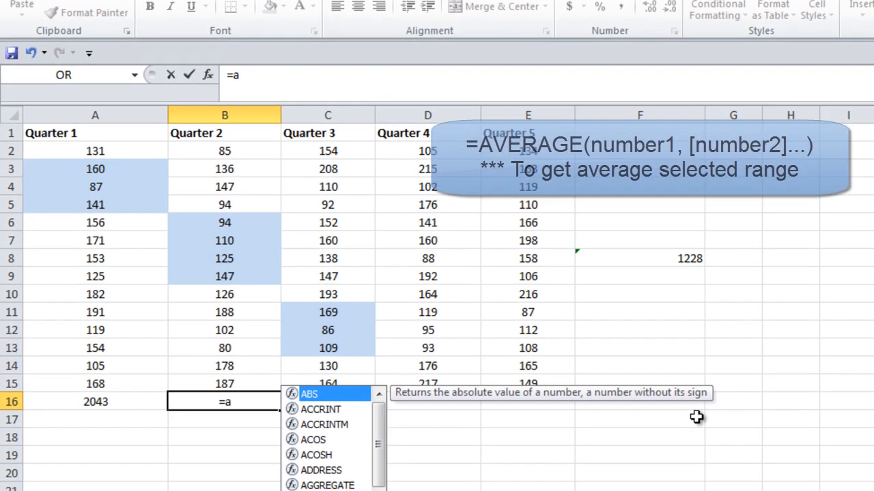
type("era")
key("Tab")
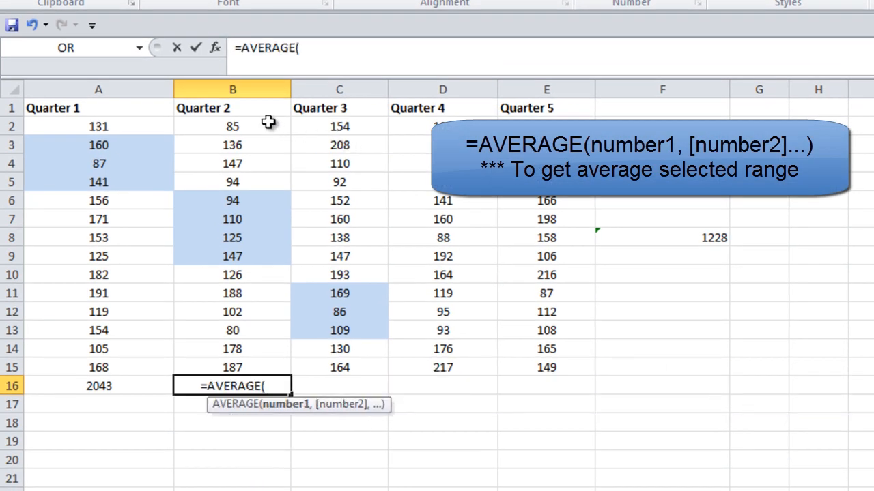
left_click_drag(268, 127, 272, 369)
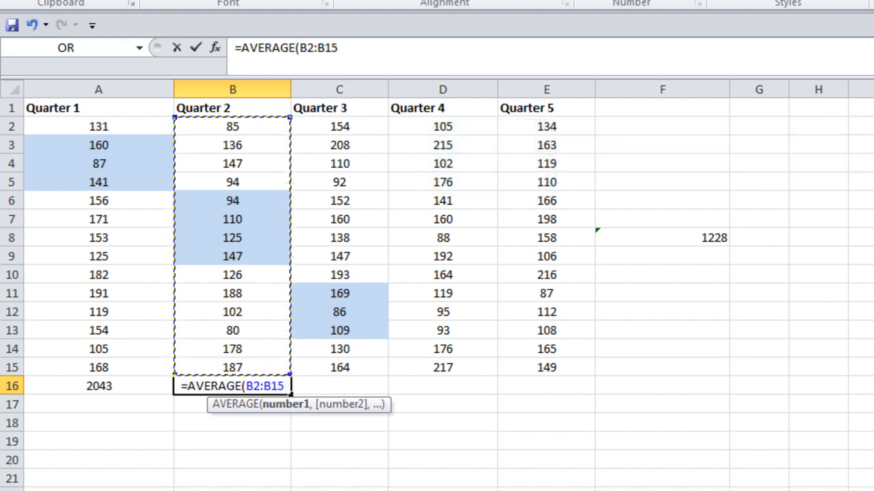
type(")")
key("Return")
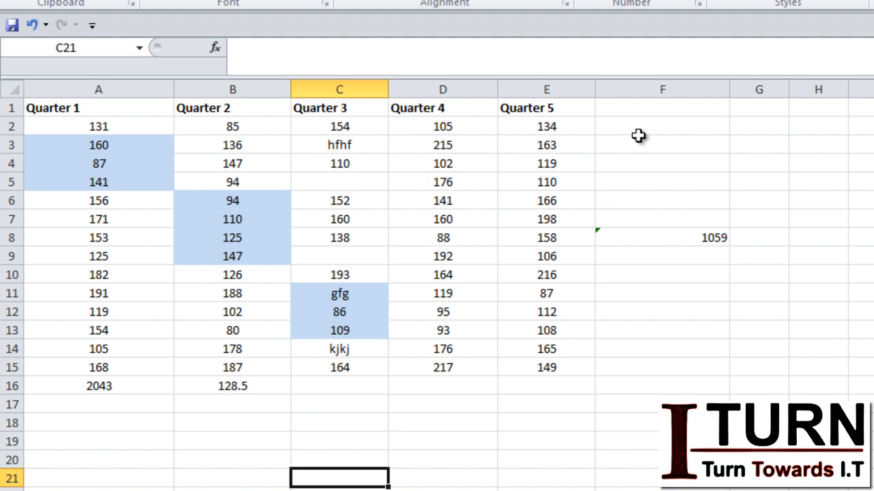
Enter =COUNT(C2:C15) in cell C16 to count the numeric entries under Quarter 3.
left_click(347, 385)
type("=coun")
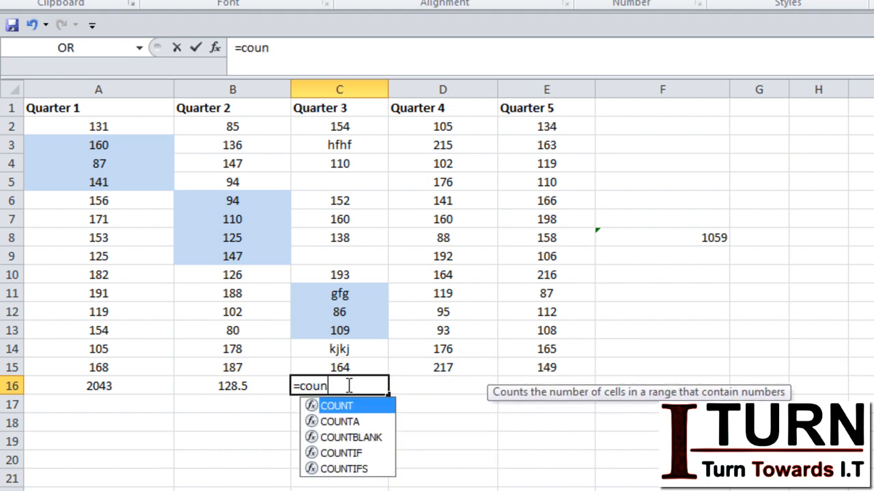
key("Tab")
left_click(340, 126)
left_click_drag(340, 126, 346, 367)
type(")")
key("Return")
Copy the COUNT formula from C16 to D16 and centre both cells.
left_click(343, 386)
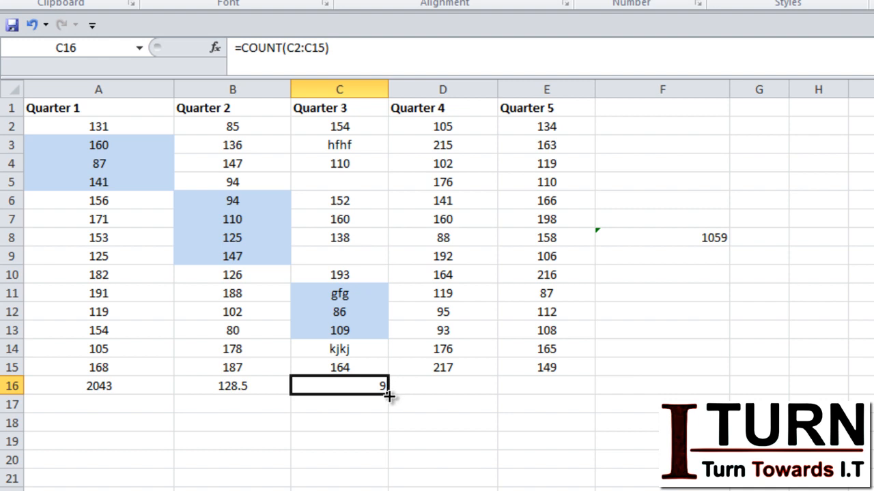
left_click_drag(389, 394, 468, 392)
left_click_drag(371, 388, 420, 387)
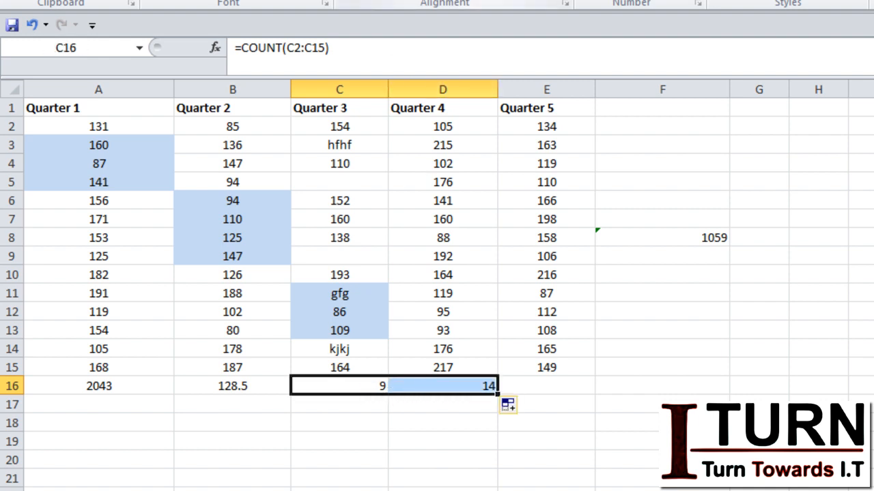
left_click(376, 0)
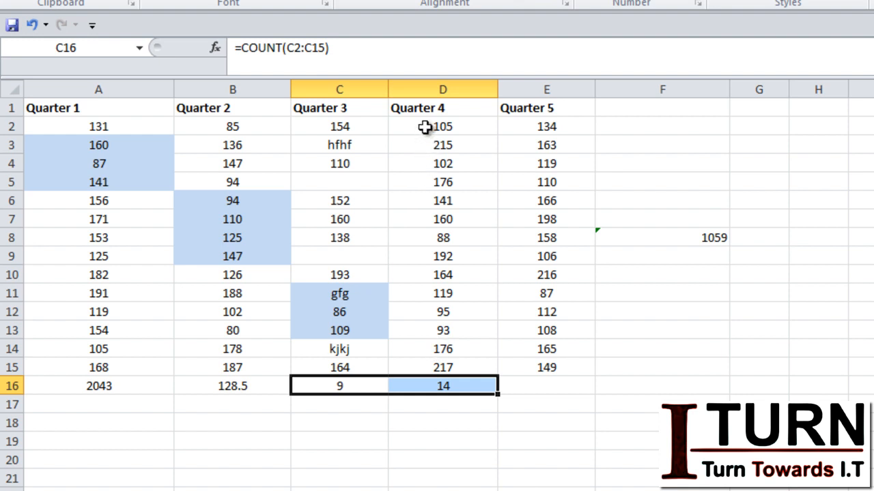
Change the formula in cell C16 to =COUNTA(C2:C15) to count all non-empty cells under Quarter 3.
left_click(361, 389)
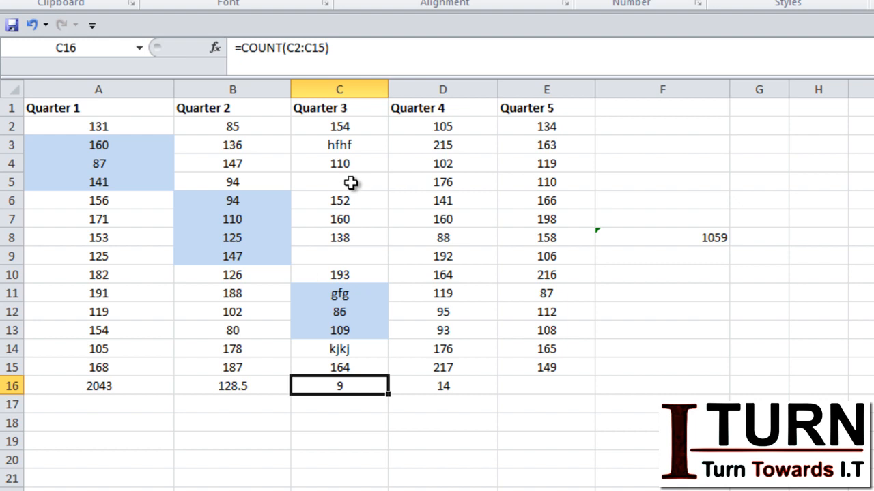
double_click(345, 387)
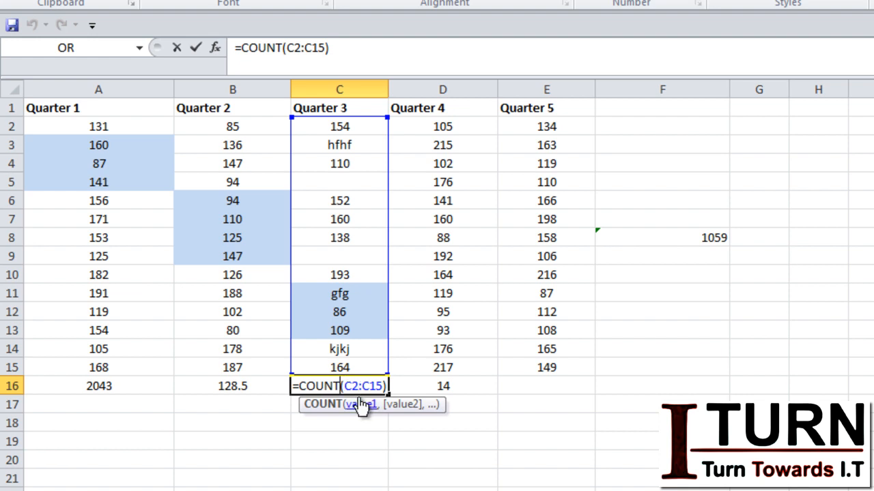
key("Left")
key("Left")
key("Left")
key("Left")
key("Left")
key("Left")
key("Left")
key("Left")
type("a")
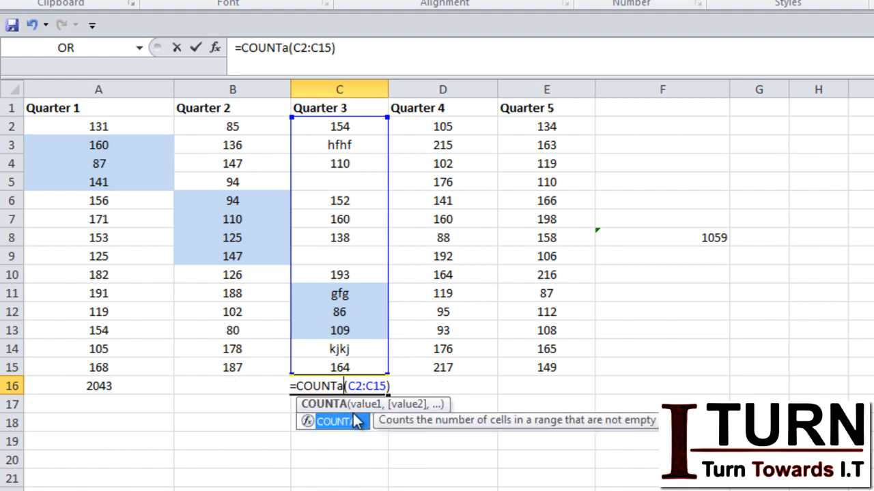
key("Return")
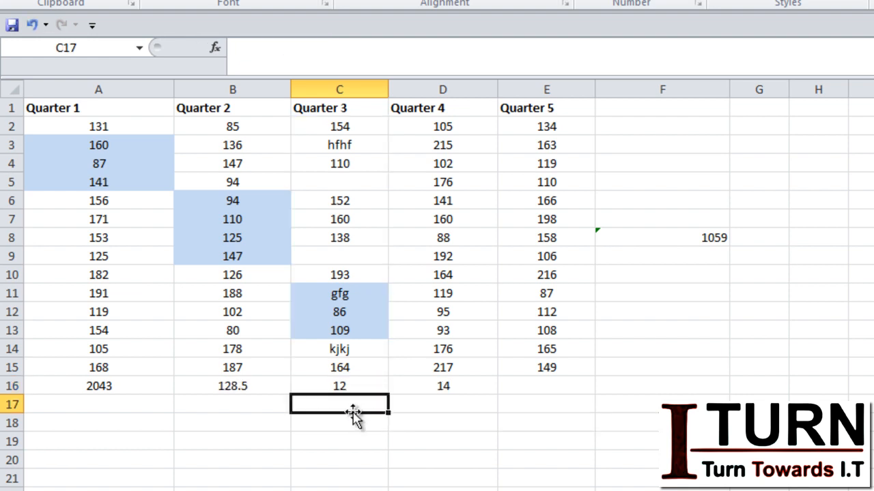
Change the formula in cell C16 to =COUNTBLANK(C2:C15) to count the empty cells under Quarter 3.
left_click(351, 384)
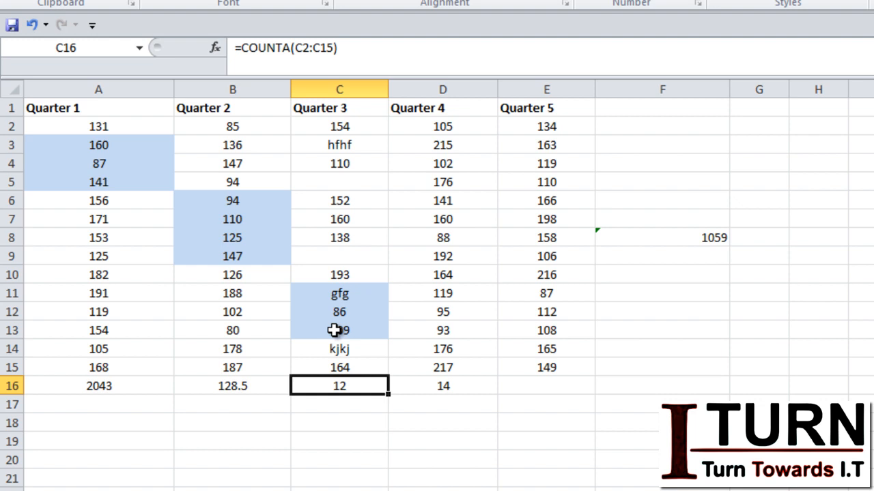
double_click(342, 386)
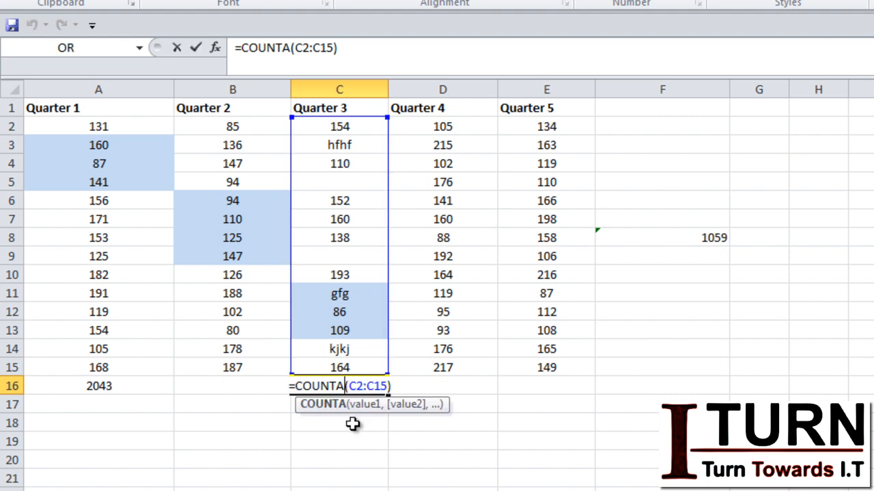
key("BackSpace")
type("bl")
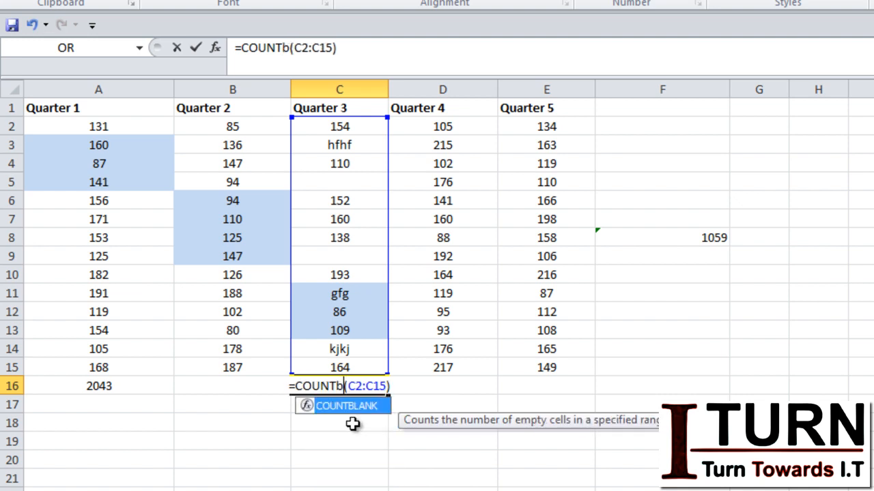
key("Tab")
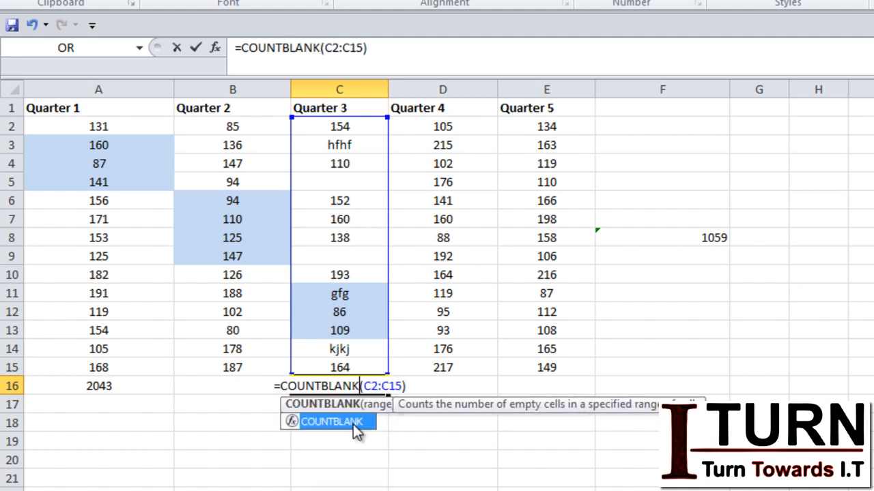
key("Return")
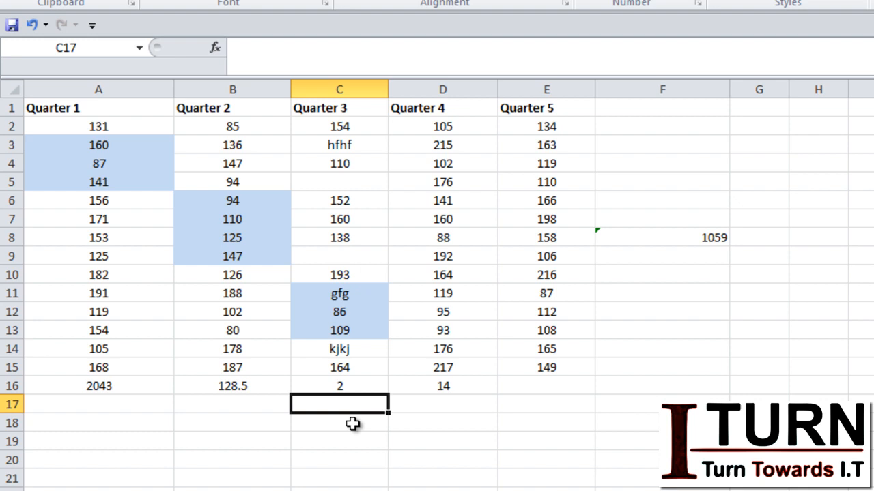
left_click(346, 387)
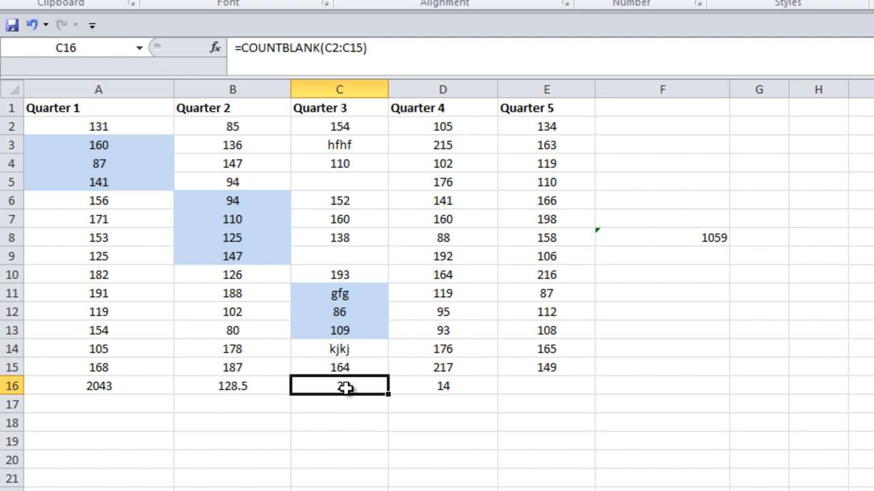
Replace the contents of cell D16 with =MAX(D2:D15) to get the highest Quarter 4 value.
left_click(445, 385)
key("Delete")
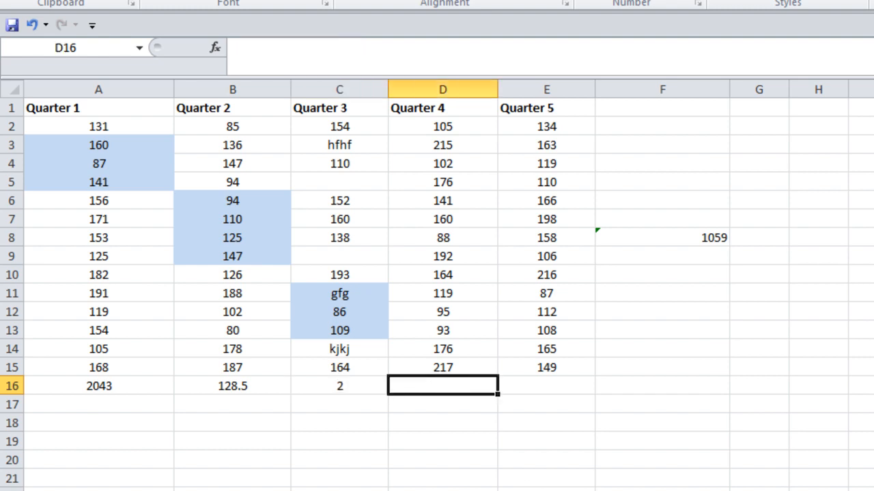
type("=max")
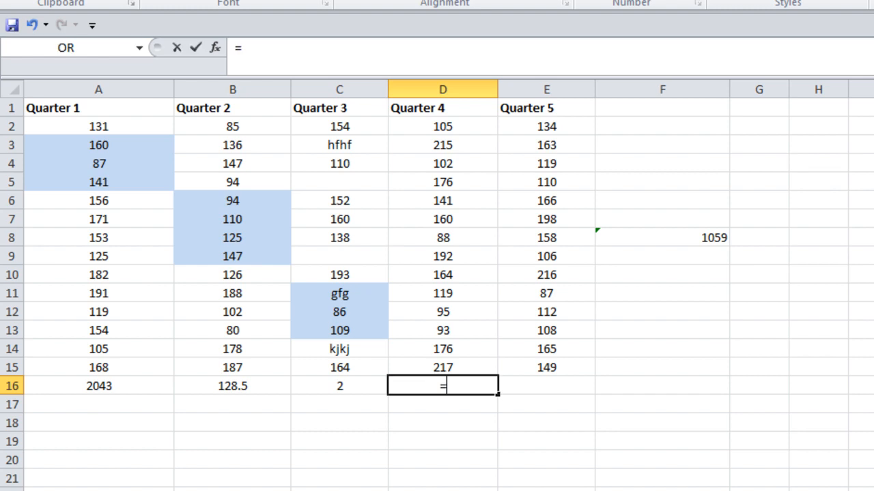
key("Tab")
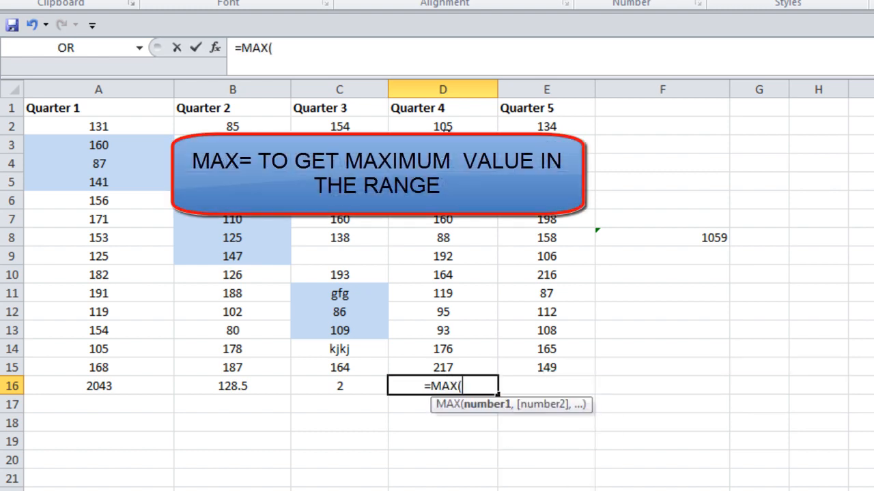
left_click_drag(444, 126, 444, 363)
type(")")
key("Return")
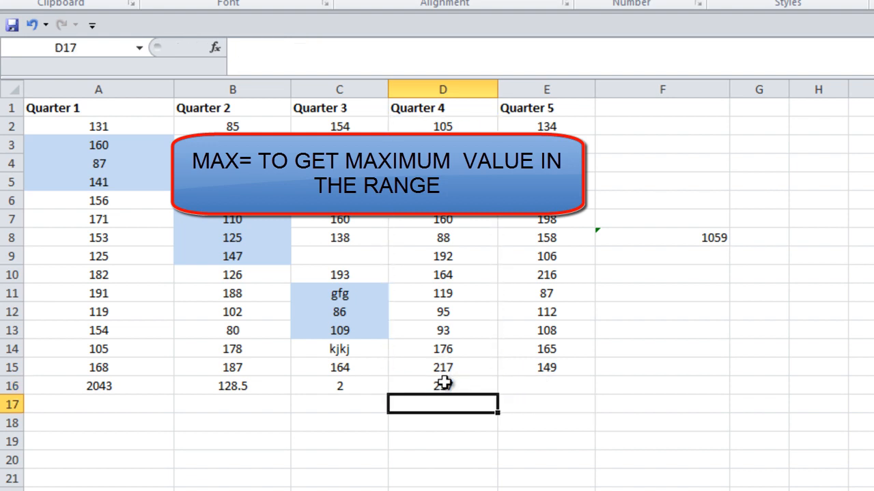
left_click(444, 383)
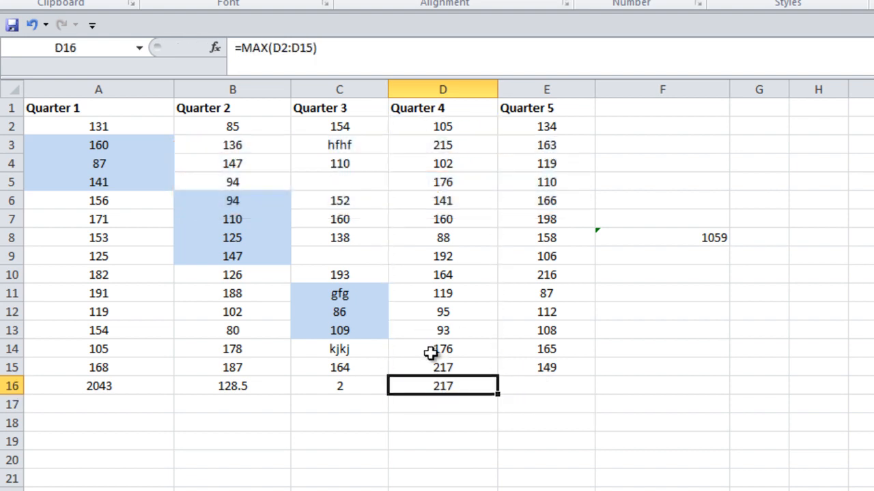
Enter =MIN(E2:E15) in cell E16 to get the lowest Quarter 5 value and centre the cell.
left_click(470, 402)
left_click(517, 390)
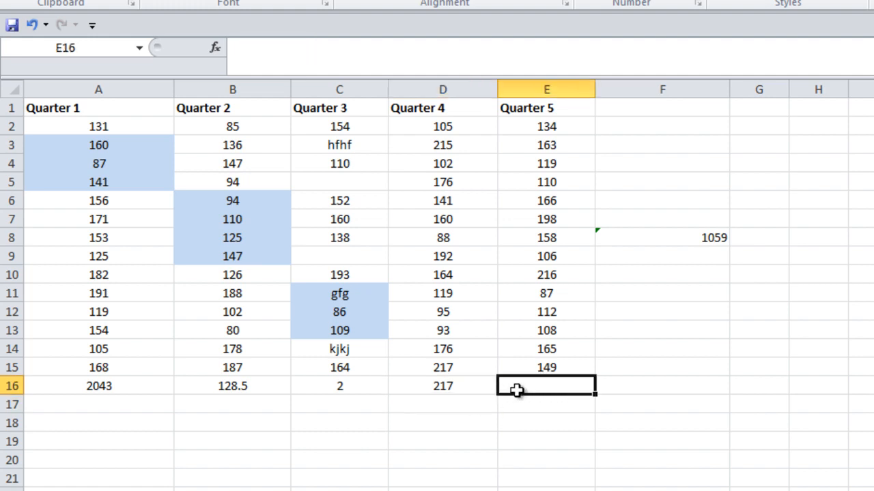
type("=min")
key("Tab")
left_click_drag(552, 129, 548, 365)
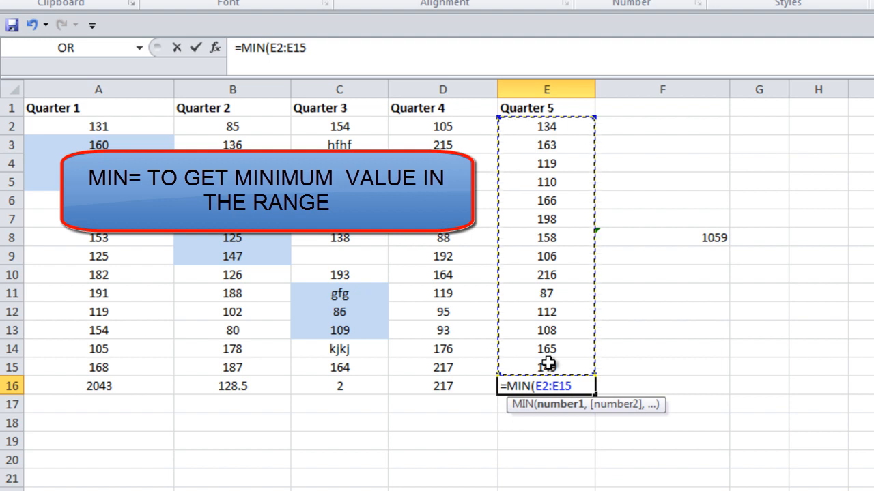
type(")")
key("Return")
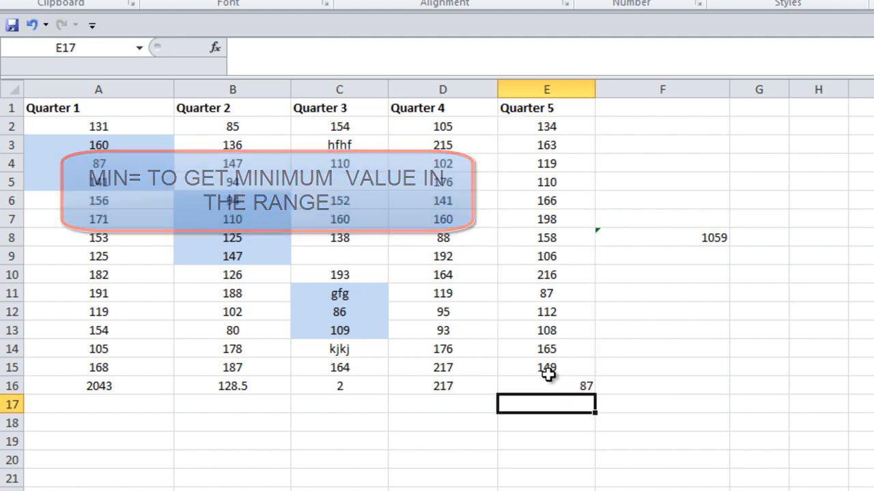
left_click(548, 388)
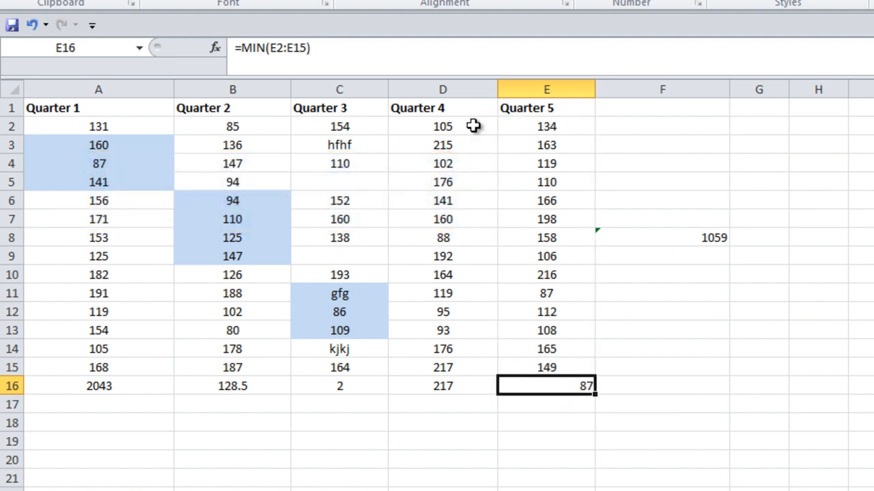
left_click(370, 1)
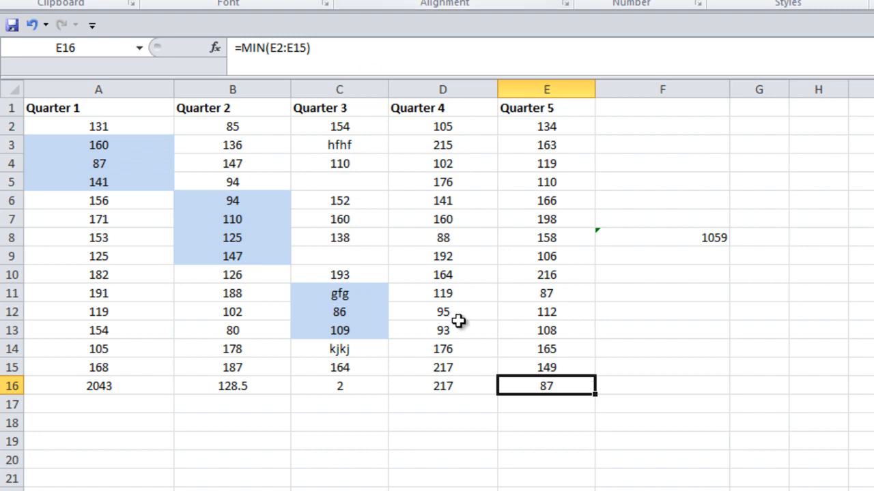
Make the MAX result in cell D16 bold.
left_click(446, 399)
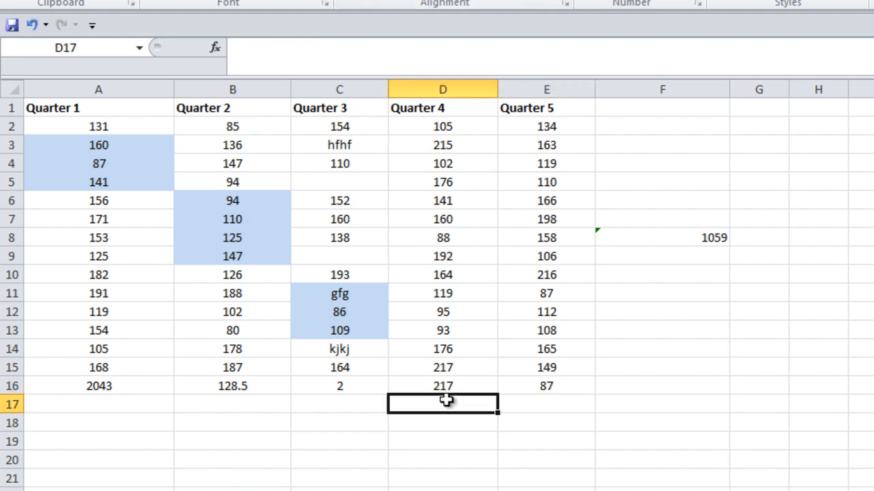
left_click(445, 387)
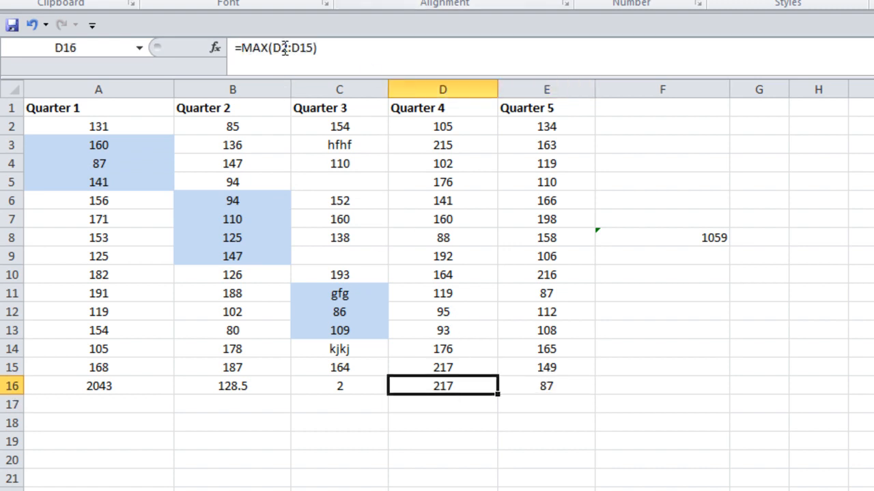
key("ctrl+b")
Enter =LARGE(D2:D15,1) in cell D17 to get the largest Quarter 4 value.
left_click(464, 402)
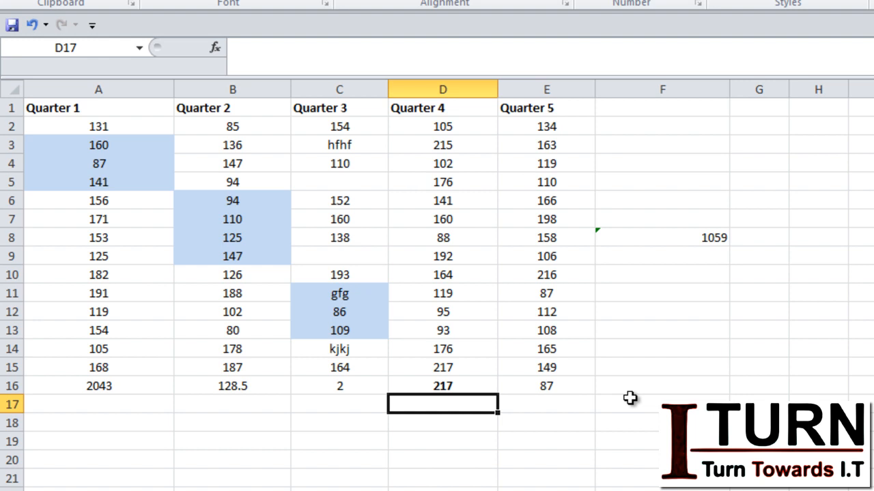
type("=")
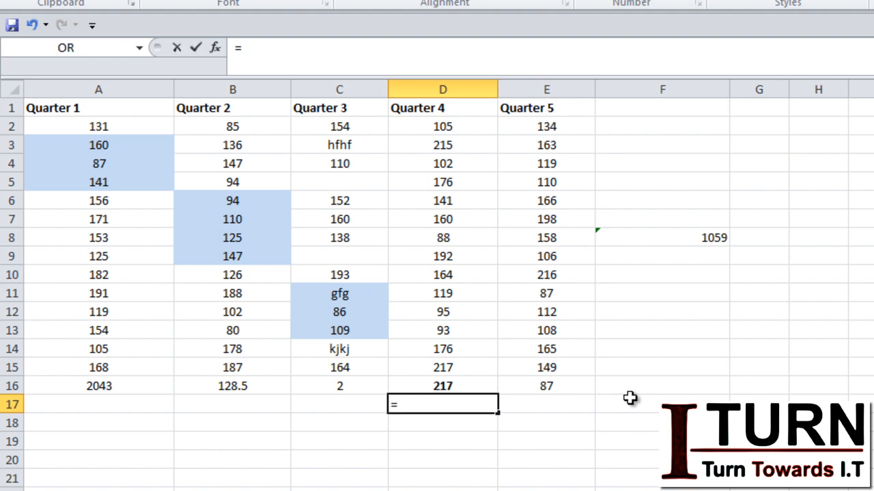
type("large")
key("Tab")
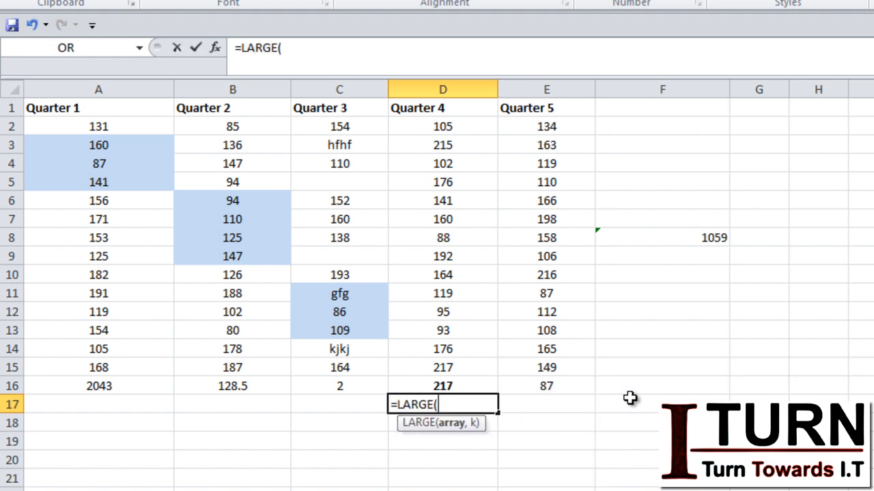
left_click_drag(446, 126, 446, 368)
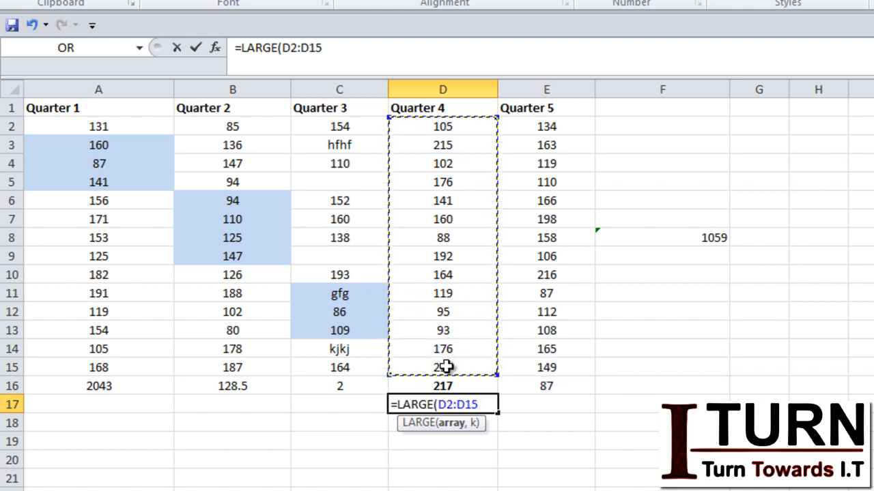
type(",")
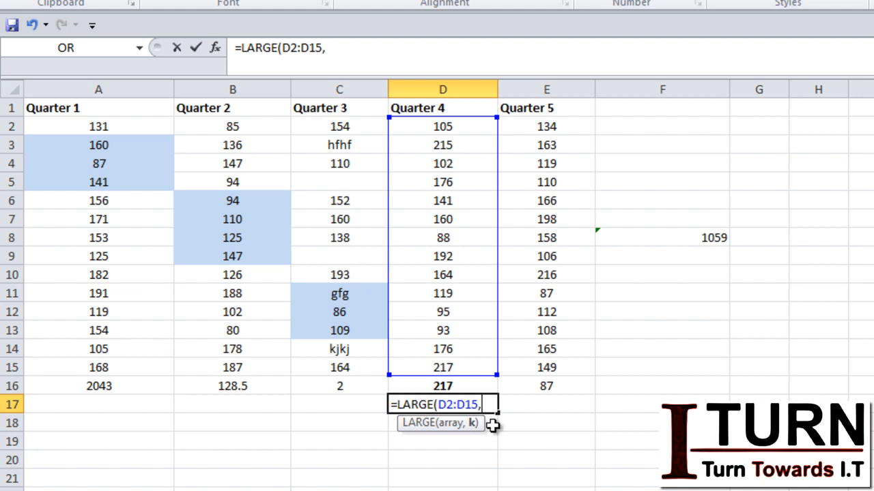
type("1)")
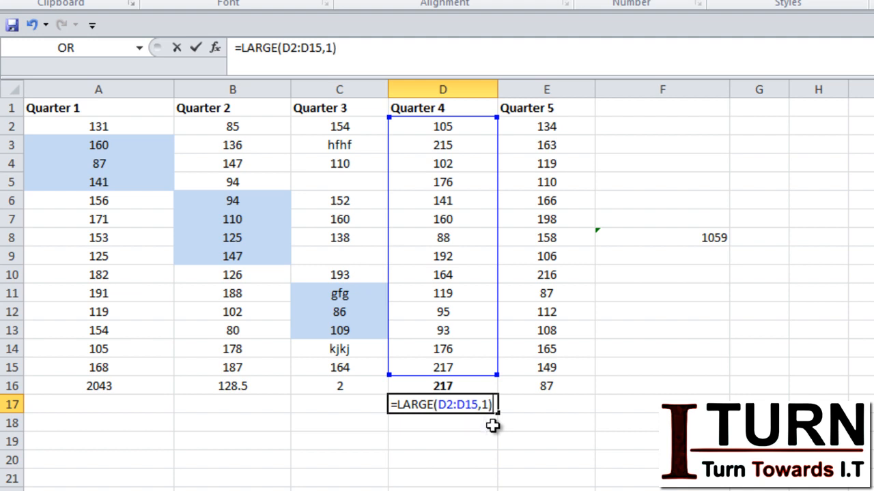
key("Return")
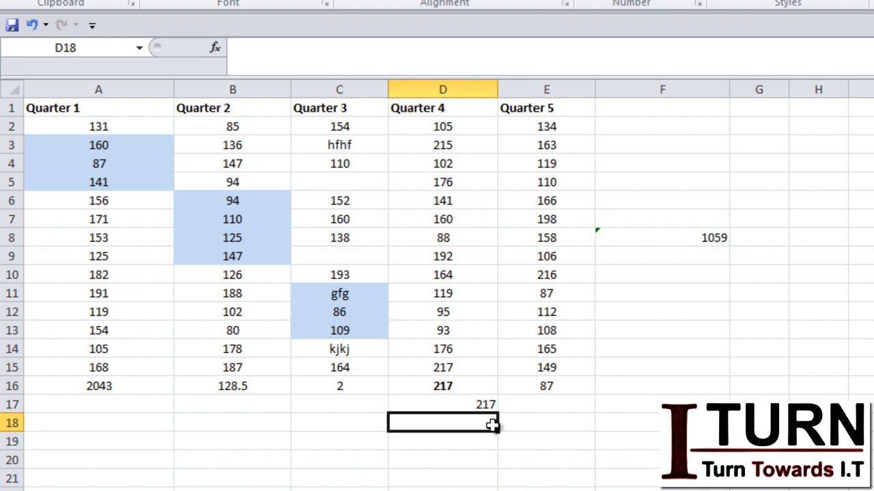
Change the k argument of the LARGE formula in cell D17 to 2 for the second-largest Quarter 4 value.
left_click(477, 405)
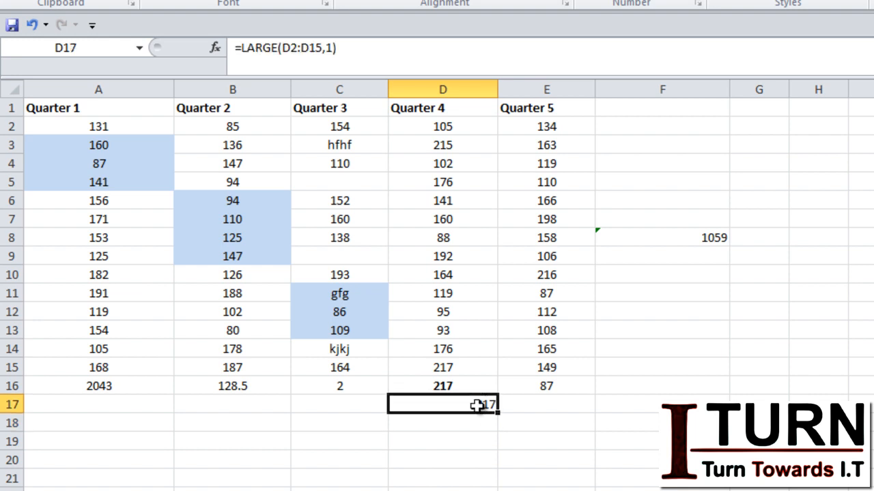
double_click(476, 406)
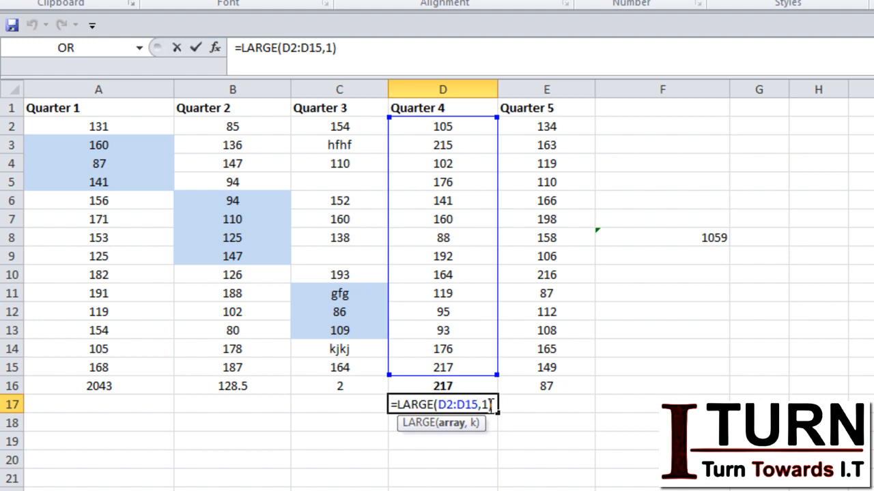
key("BackSpace")
type("2")
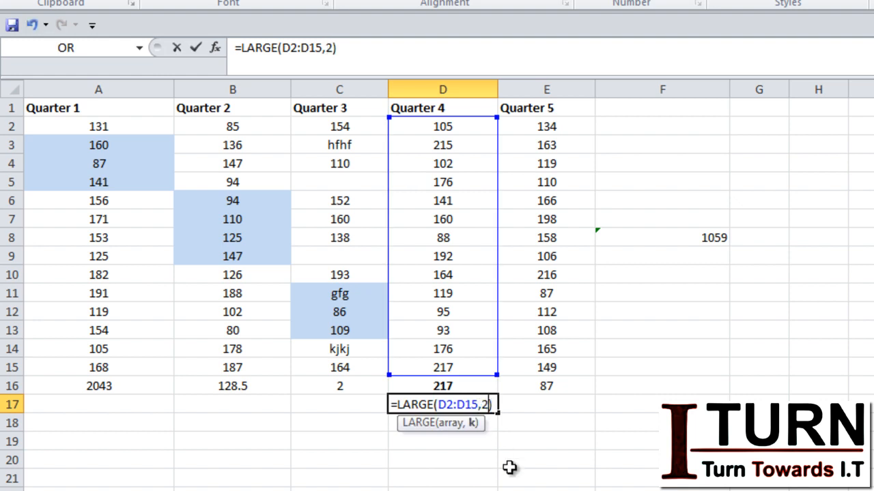
key("Return")
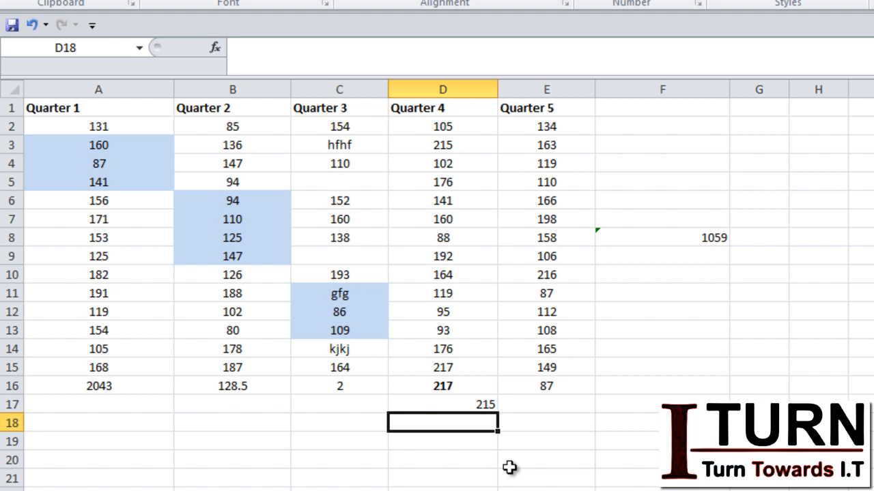
Edit the formula in cell D17 to =LARGE(D2:D15,3) to get the third-largest Quarter 4 value.
left_click(477, 403)
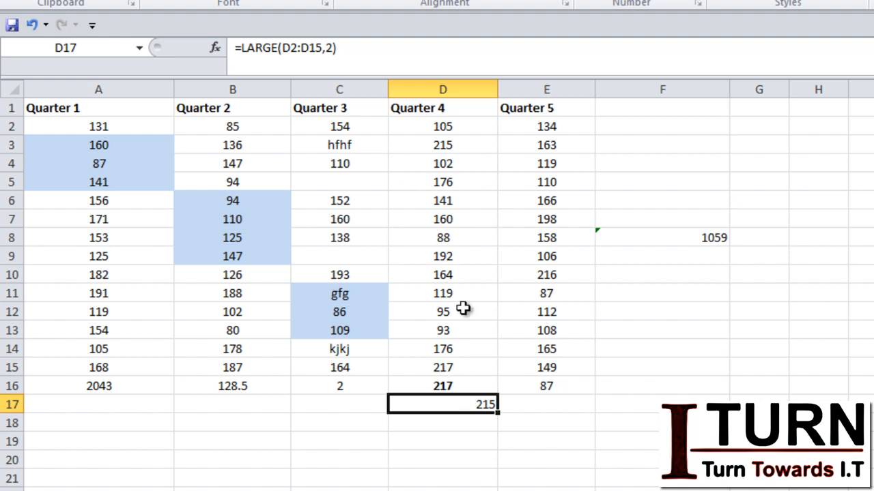
left_click(333, 53)
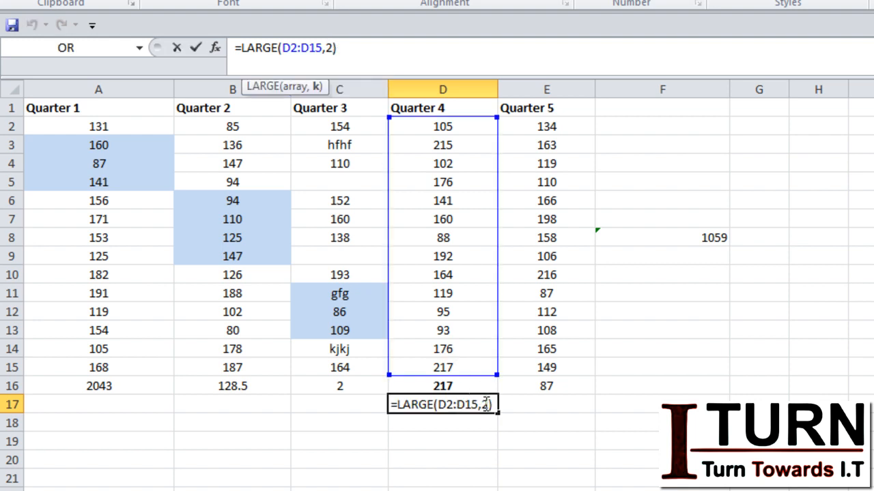
key("BackSpace")
type("3")
key("Return")
left_click(461, 404)
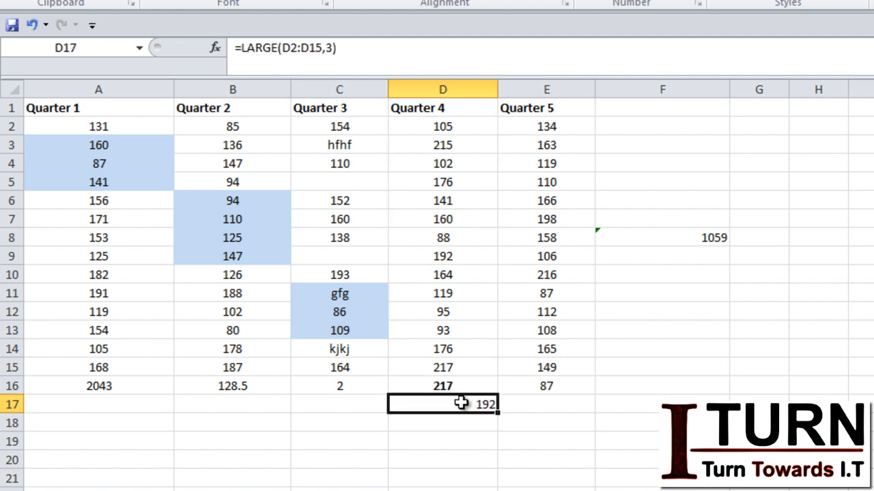
Enter =SMALL(E2:E15,1) in cell E17 to get the smallest Quarter 5 value.
left_click(519, 404)
type("=smal")
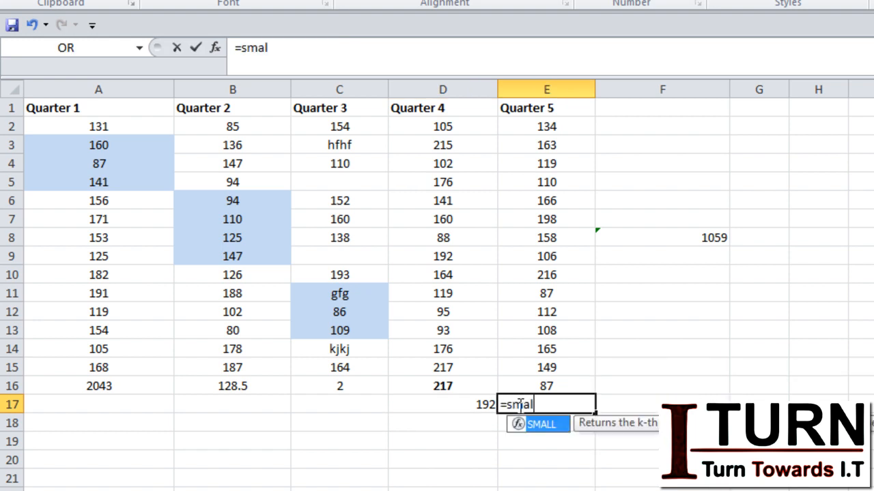
key("Tab")
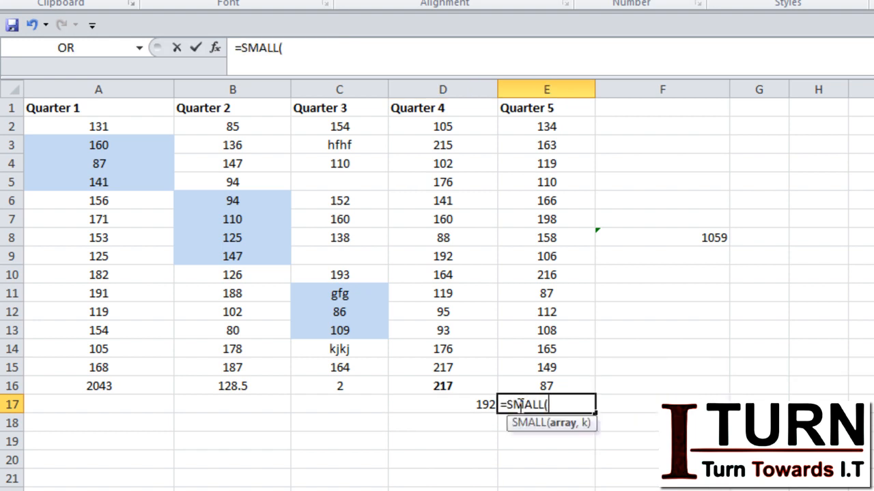
left_click_drag(539, 134, 539, 371)
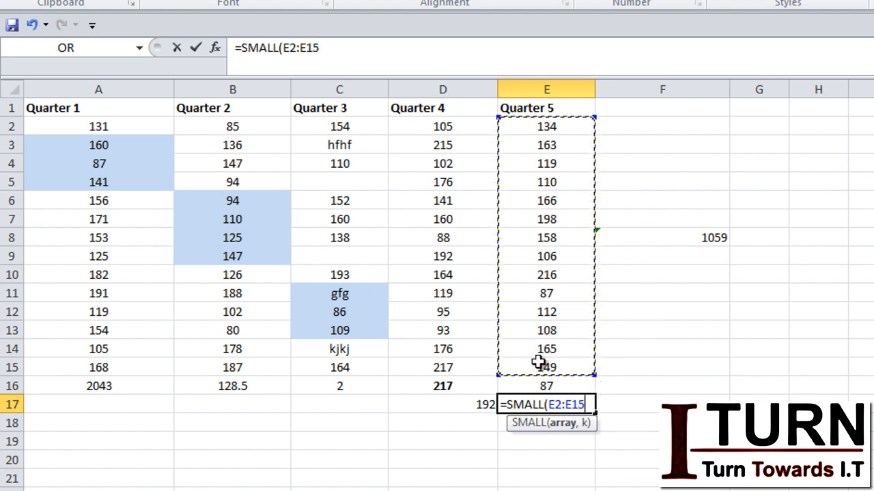
type(",1")
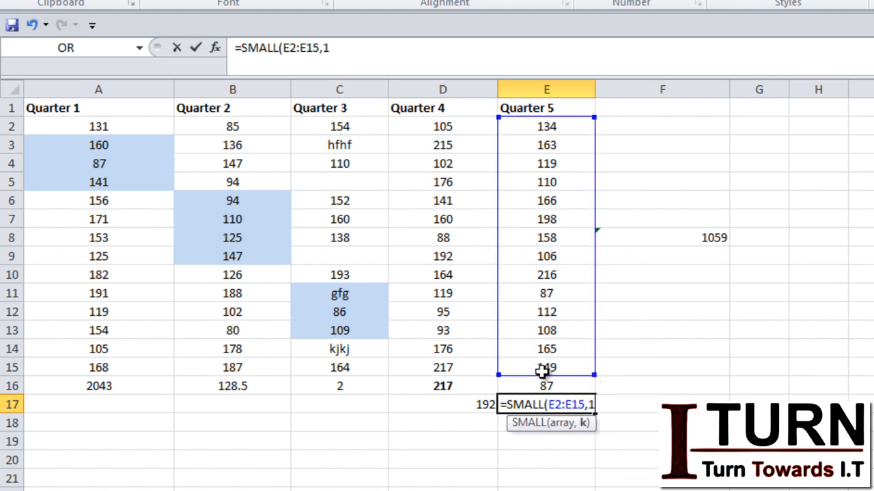
type(")")
key("Return")
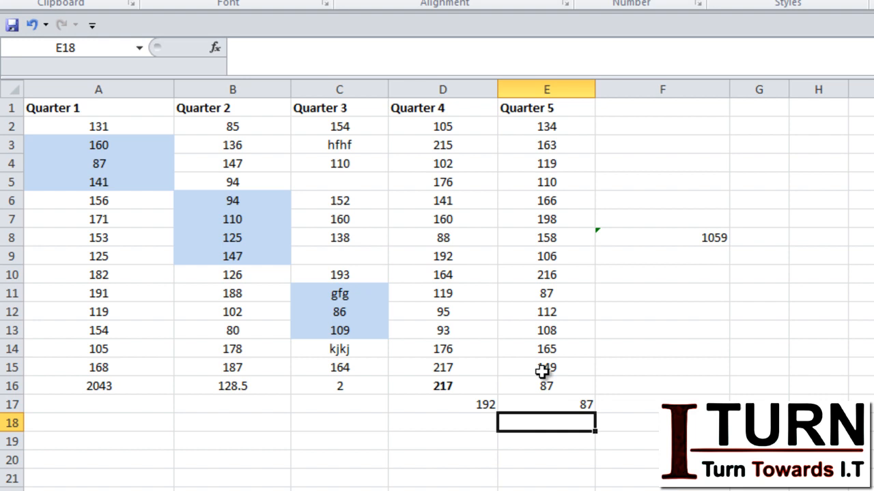
Change the formula in cell E17 to =SMALL(E2:E15,2) to get the second-smallest Quarter 5 value.
left_click(556, 403)
double_click(556, 403)
left_click(592, 404)
key("BackSpace")
type("2:E15,2)")
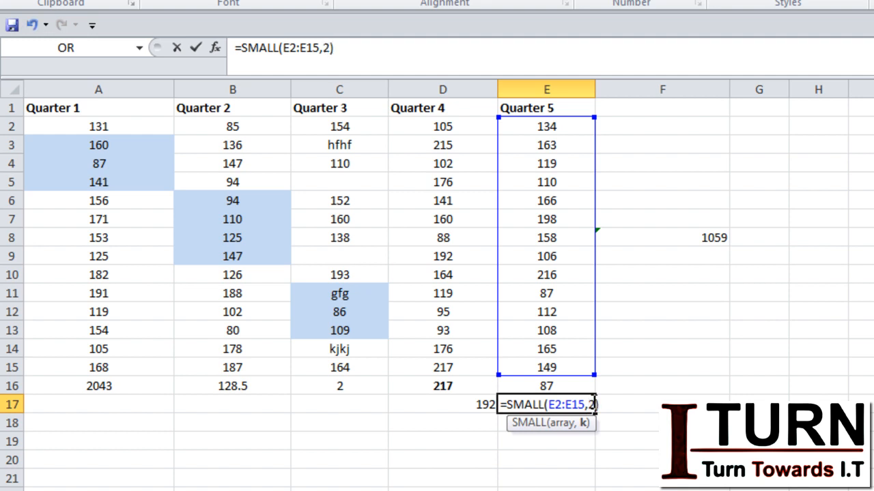
key("Return")
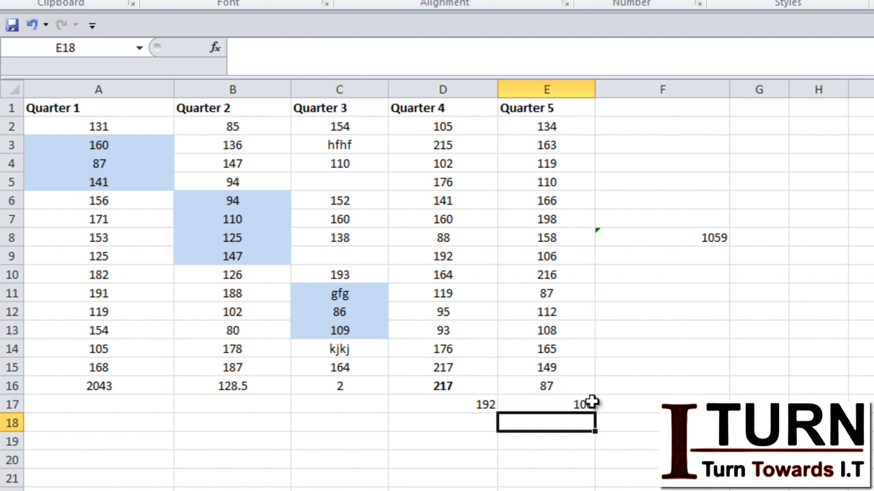